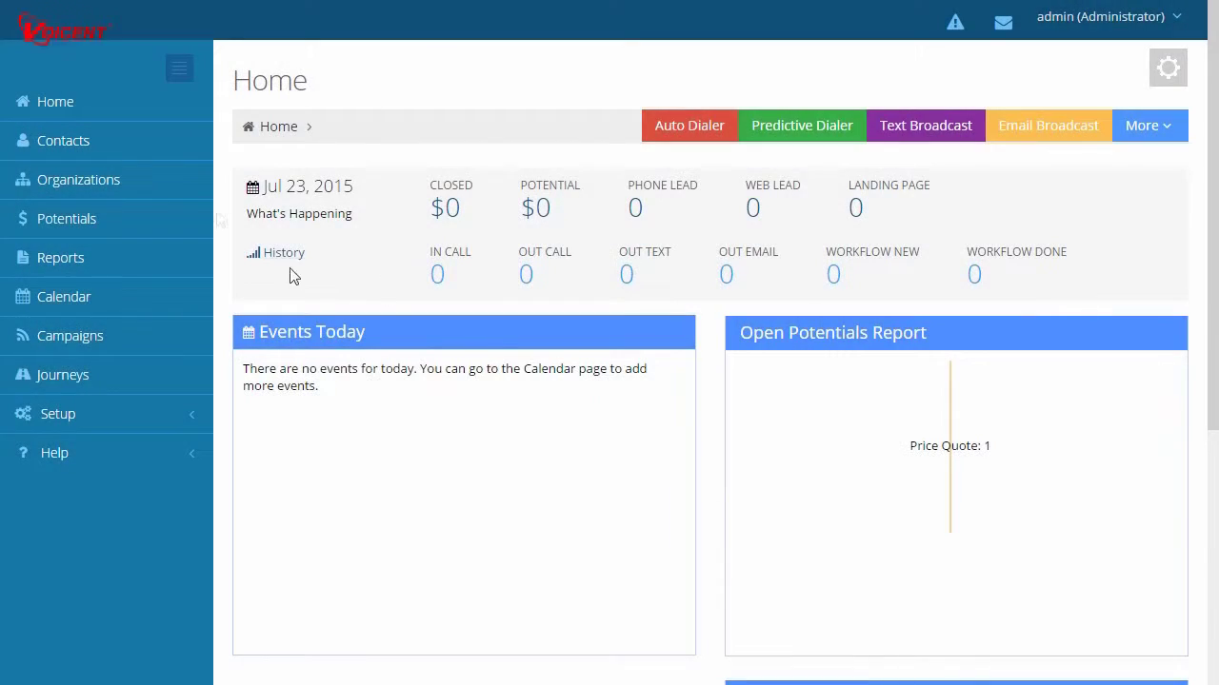
Open the All Contacts list and check its 20,390-record total
{"action": "left_click", "coordinate": [150, 152]}
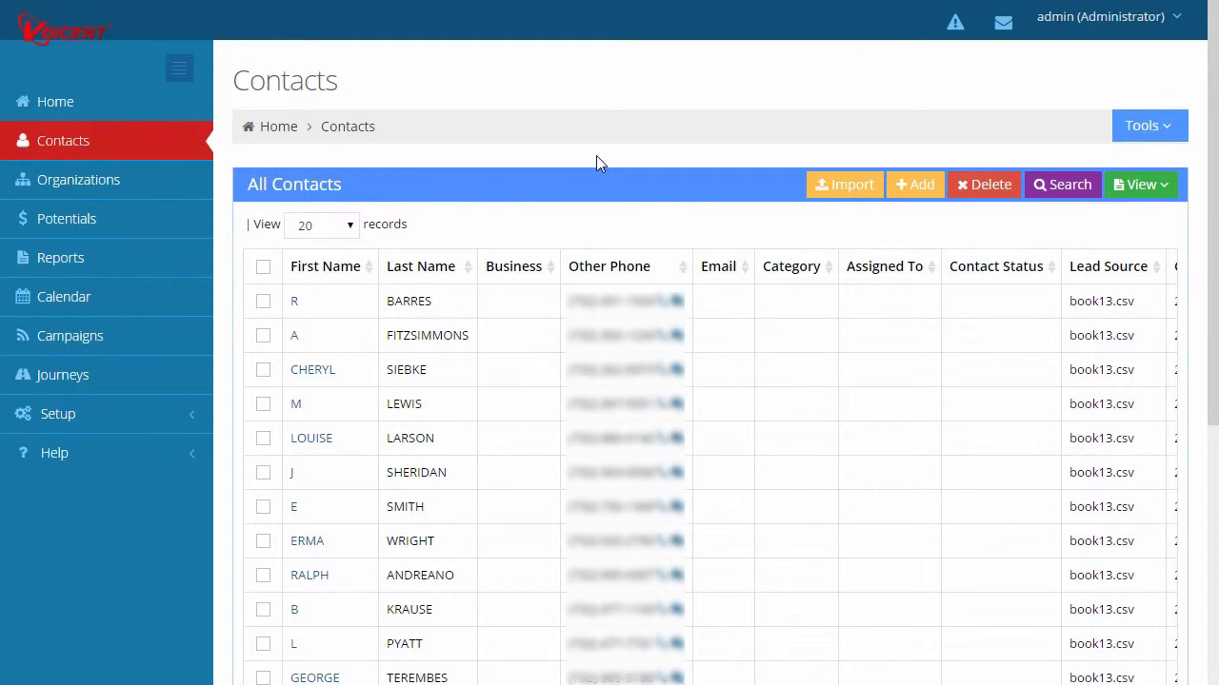
{"action": "scroll", "coordinate": [596, 157], "scroll_direction": "down", "scroll_amount": 5}
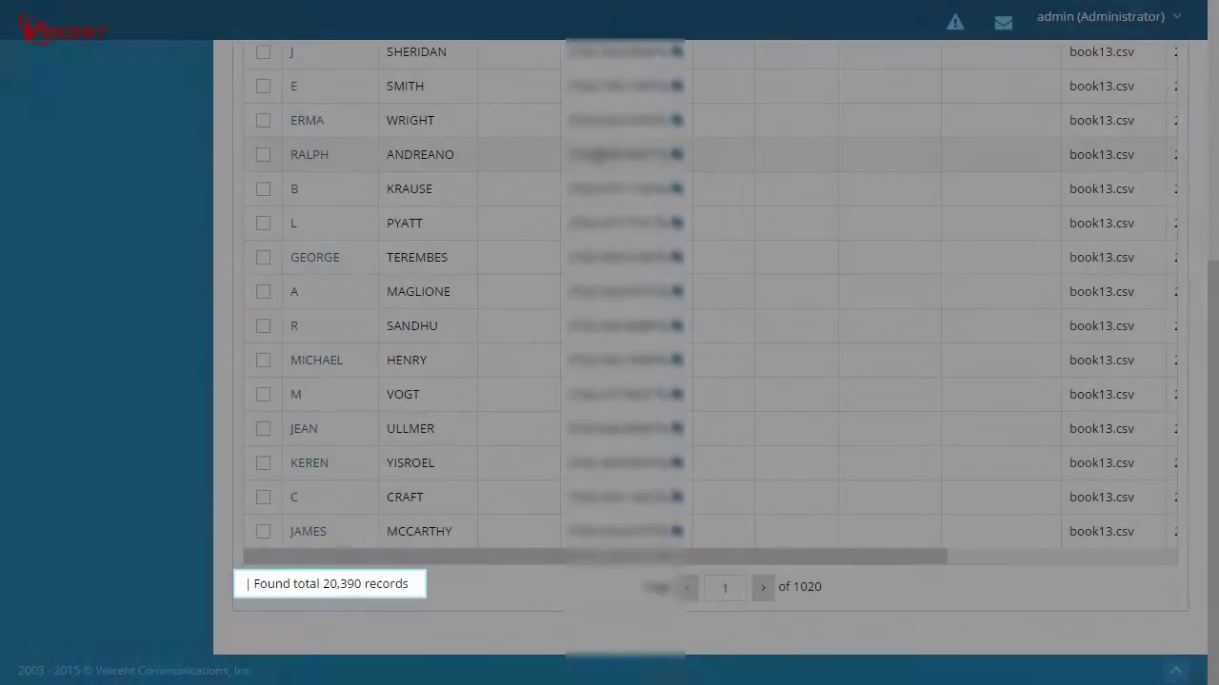
{"action": "scroll", "coordinate": [597, 153], "scroll_direction": "up", "scroll_amount": 5}
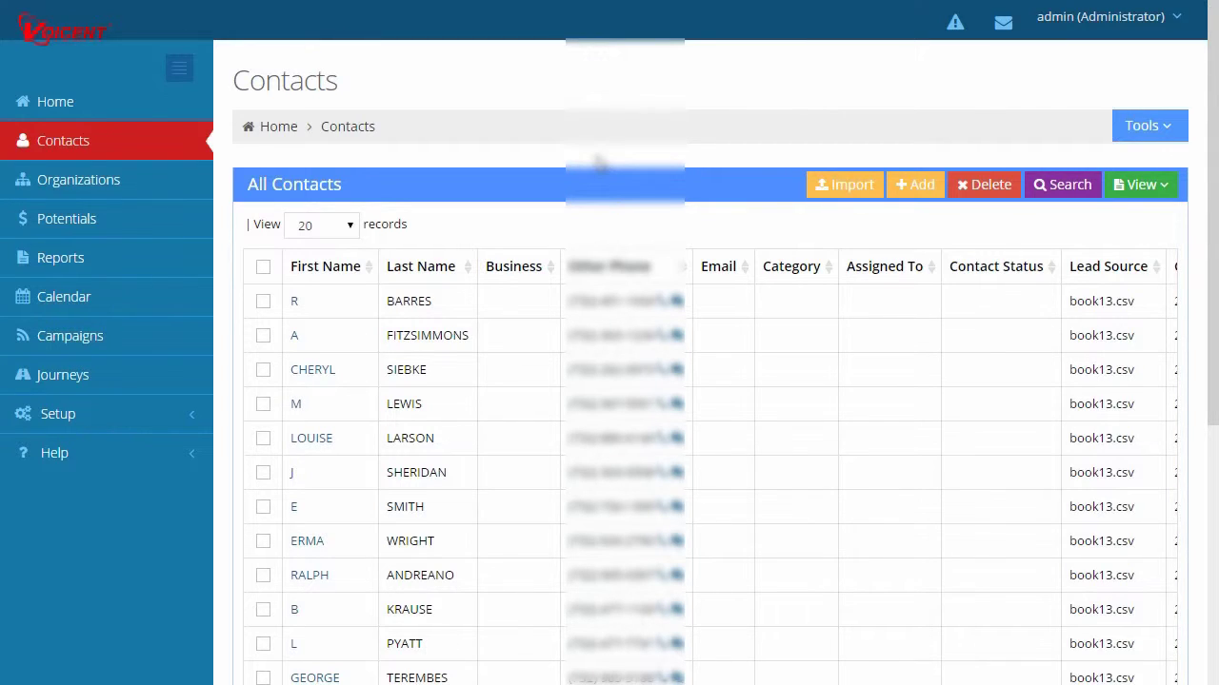
Start a new blank search from Tools > Advanced Search
{"action": "left_click", "coordinate": [1135, 128]}
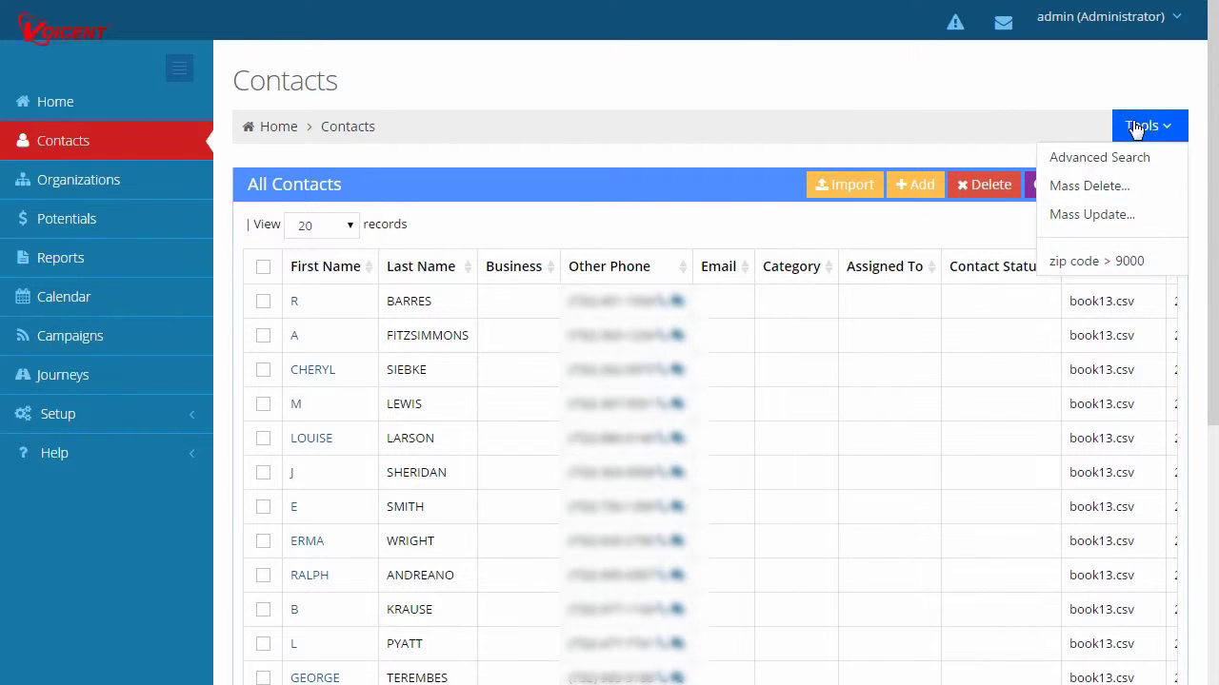
{"action": "left_click", "coordinate": [1136, 159]}
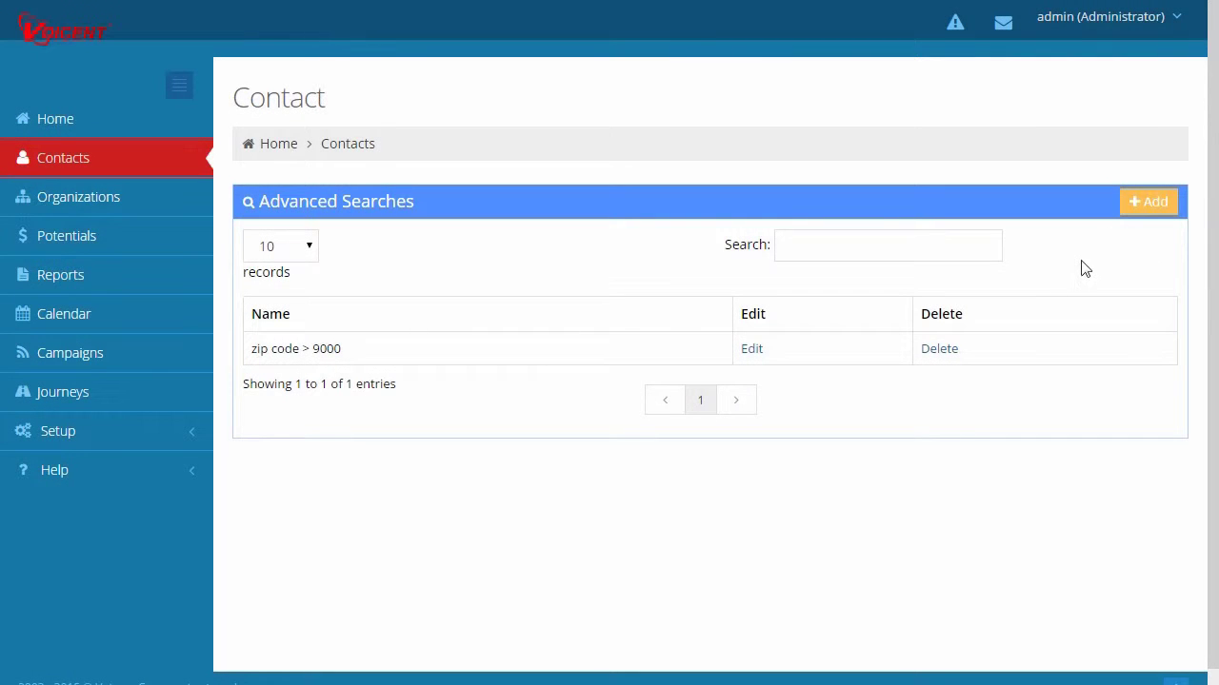
{"action": "left_click", "coordinate": [1129, 213]}
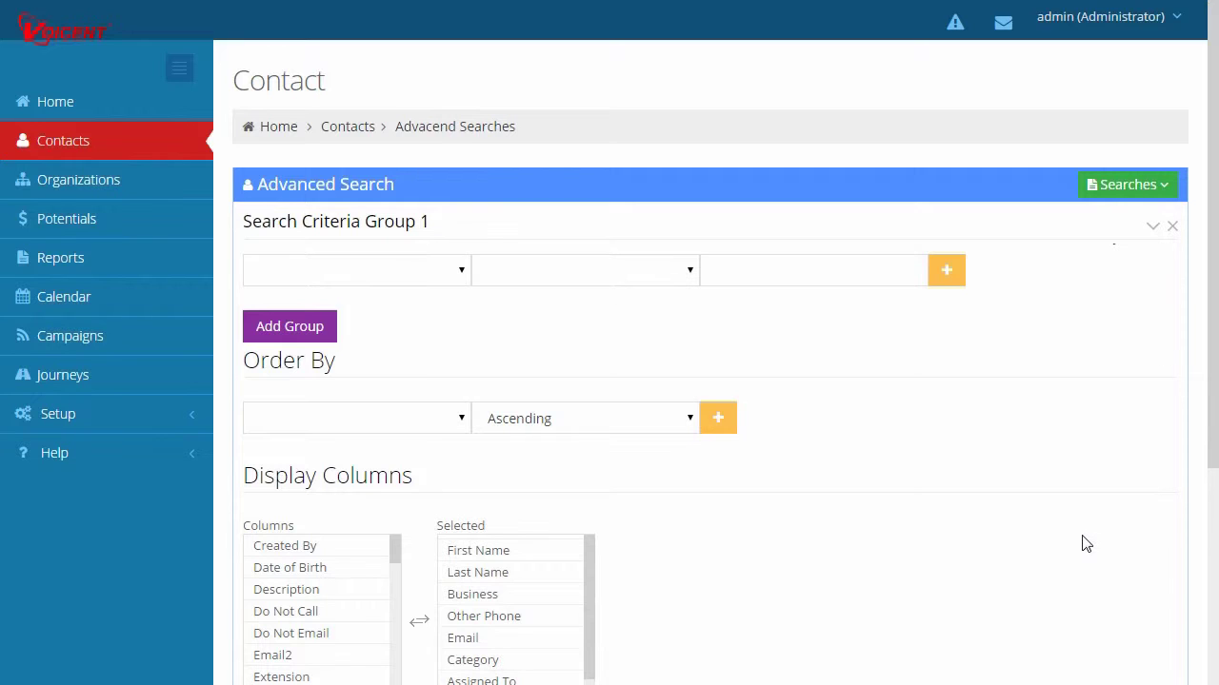
Set group 1's first criterion to Home State Equal To CA
{"action": "left_click", "coordinate": [374, 271]}
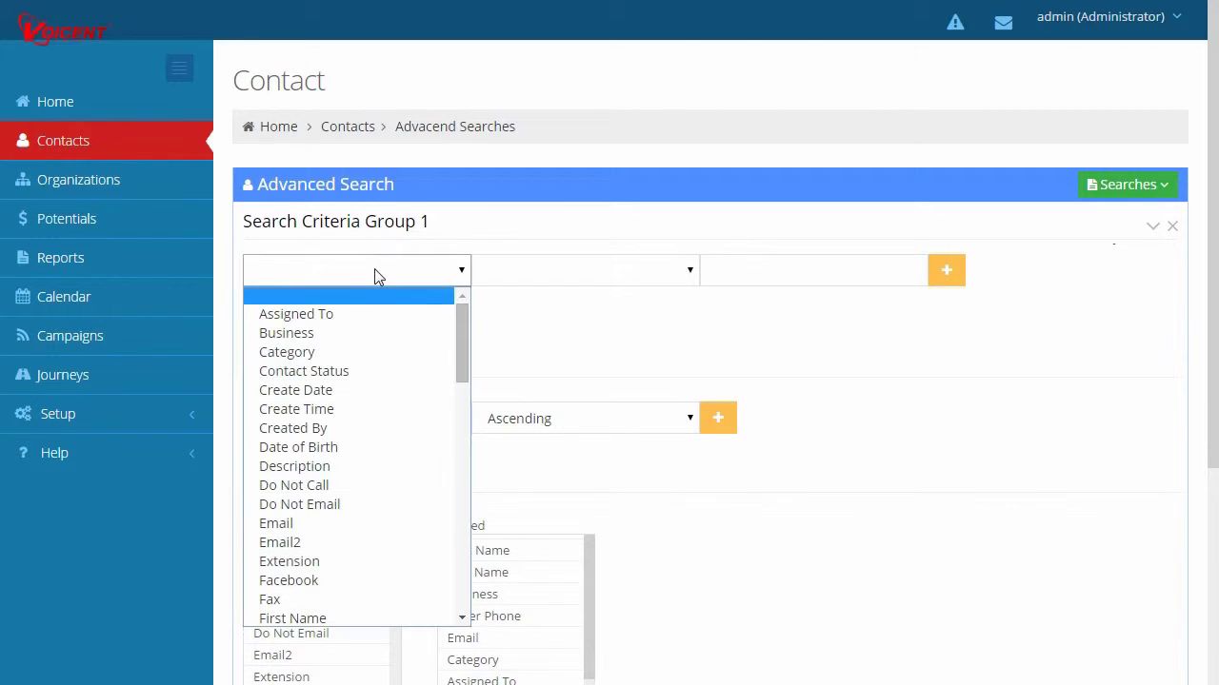
{"action": "scroll", "coordinate": [349, 412], "scroll_direction": "down", "scroll_amount": 3}
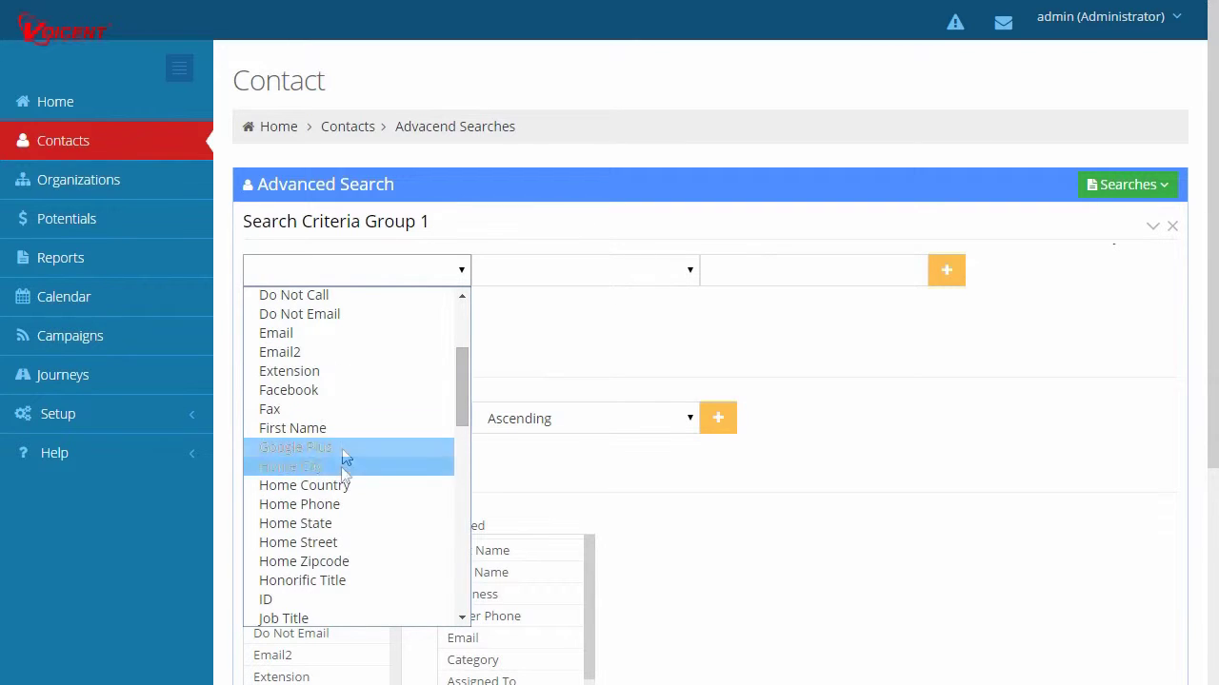
{"action": "left_click", "coordinate": [369, 526]}
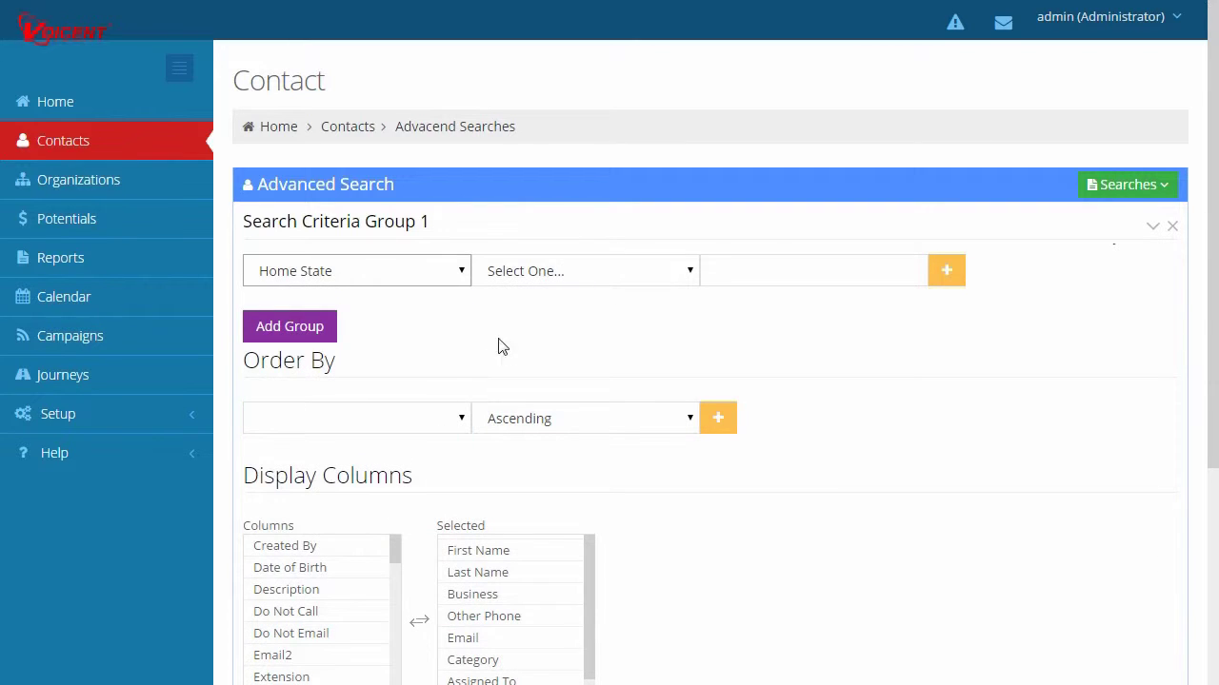
{"action": "left_click", "coordinate": [538, 284]}
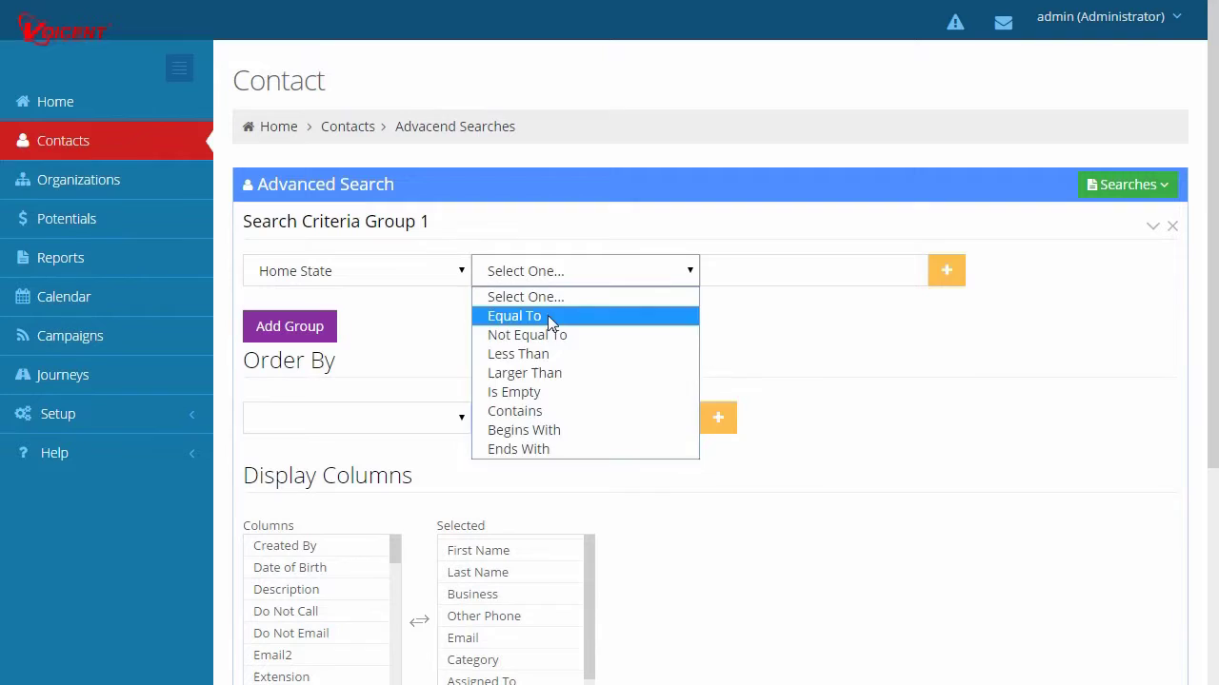
{"action": "left_click", "coordinate": [548, 315]}
{"action": "left_click", "coordinate": [775, 272]}
{"action": "type", "text": "CA"}
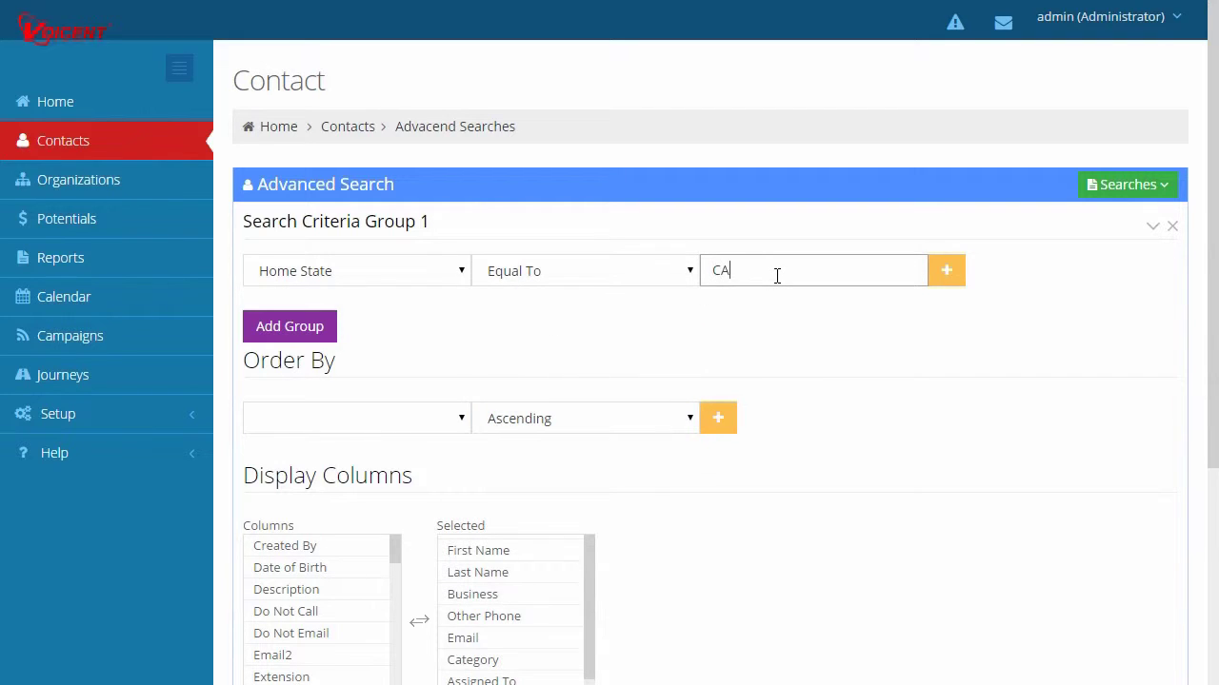
{"action": "left_click", "coordinate": [812, 241]}
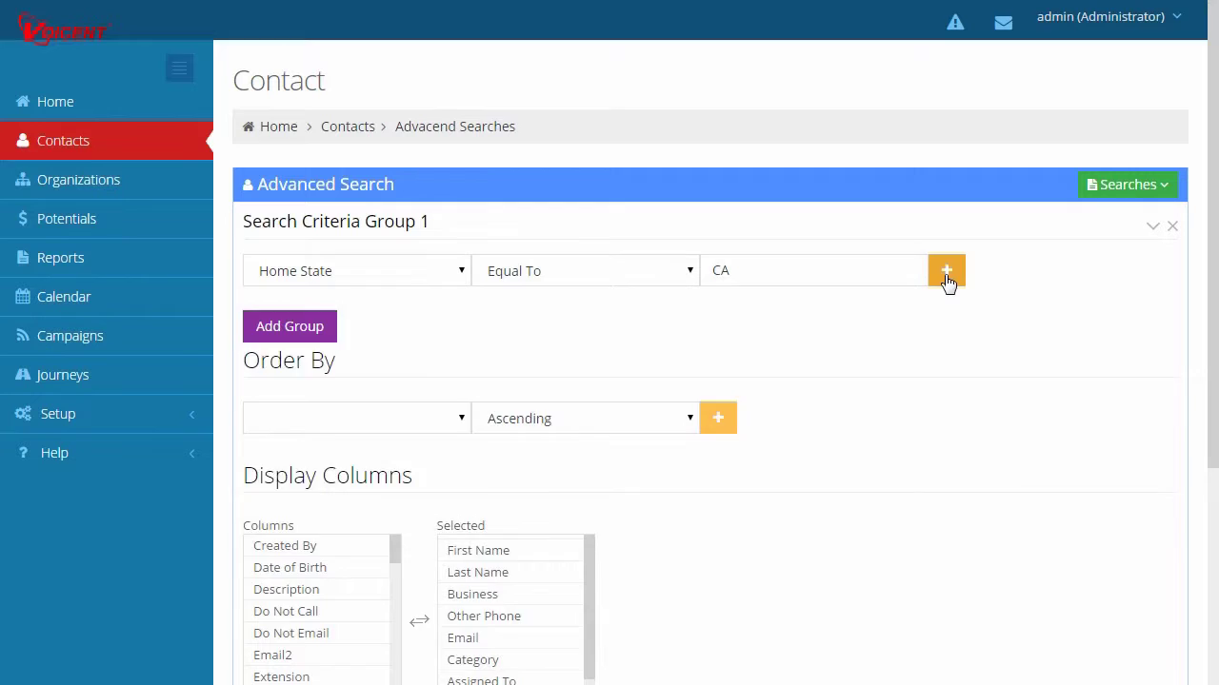
Add a second group 1 criterion: Create Date Less Than 30 days
{"action": "left_click", "coordinate": [947, 276]}
{"action": "left_click", "coordinate": [387, 317]}
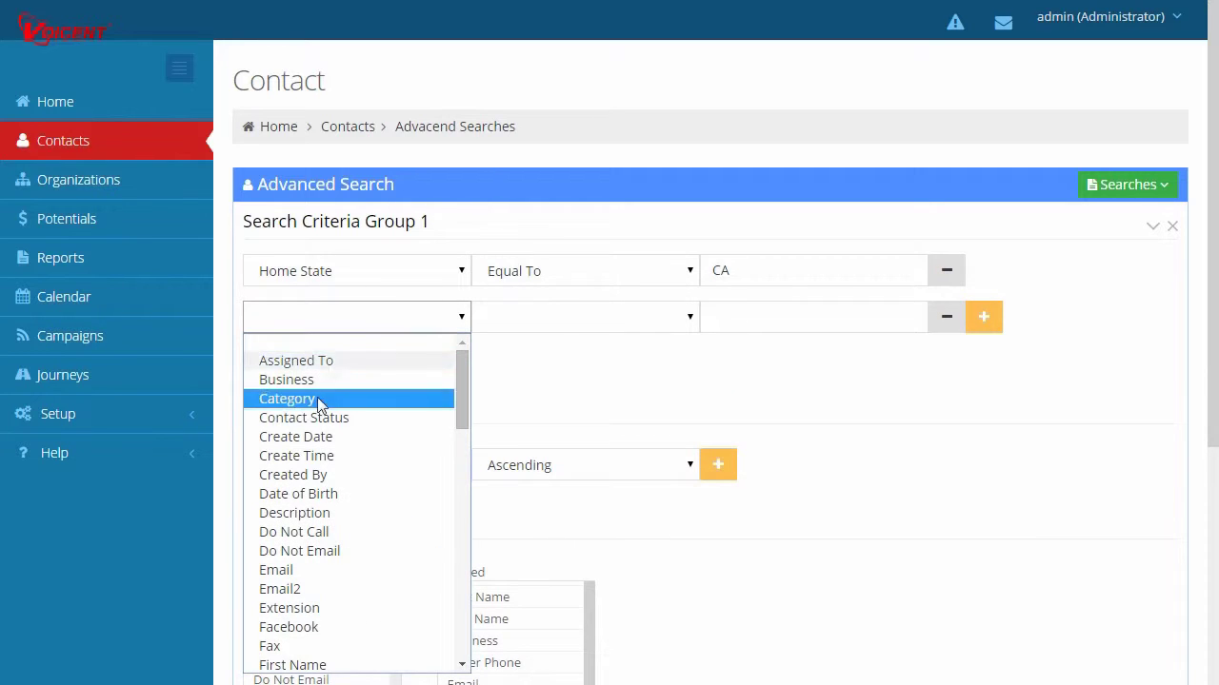
{"action": "left_click", "coordinate": [356, 438]}
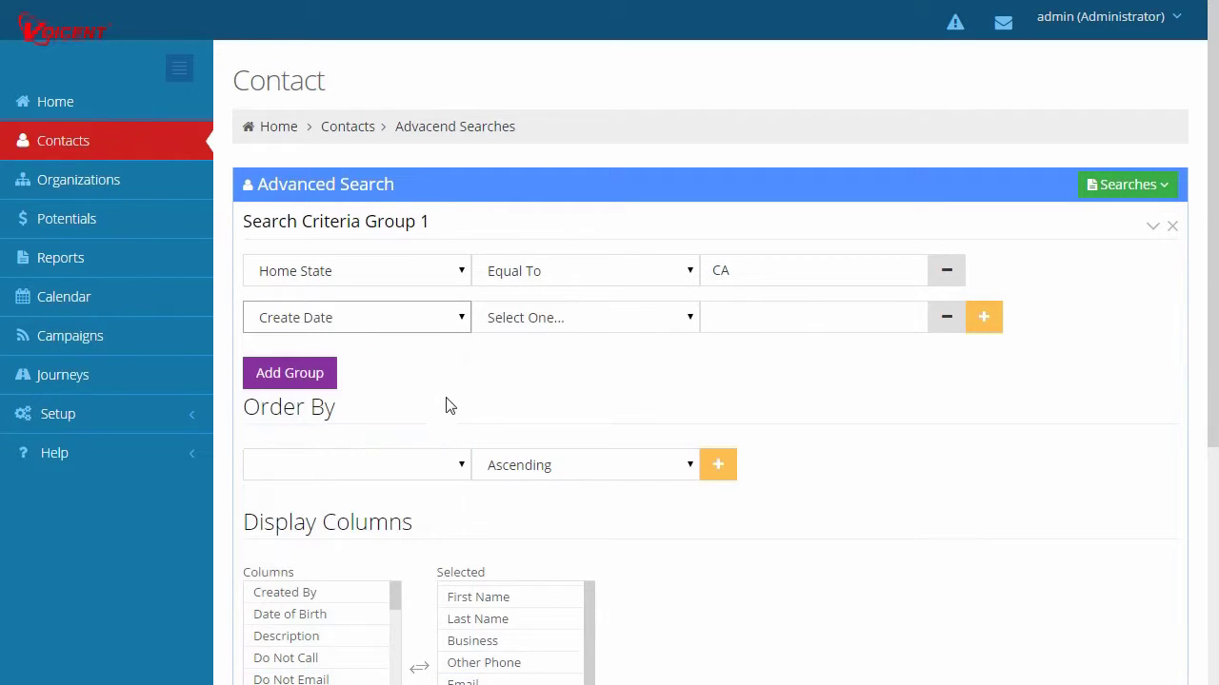
{"action": "left_click", "coordinate": [531, 324]}
{"action": "left_click", "coordinate": [549, 402]}
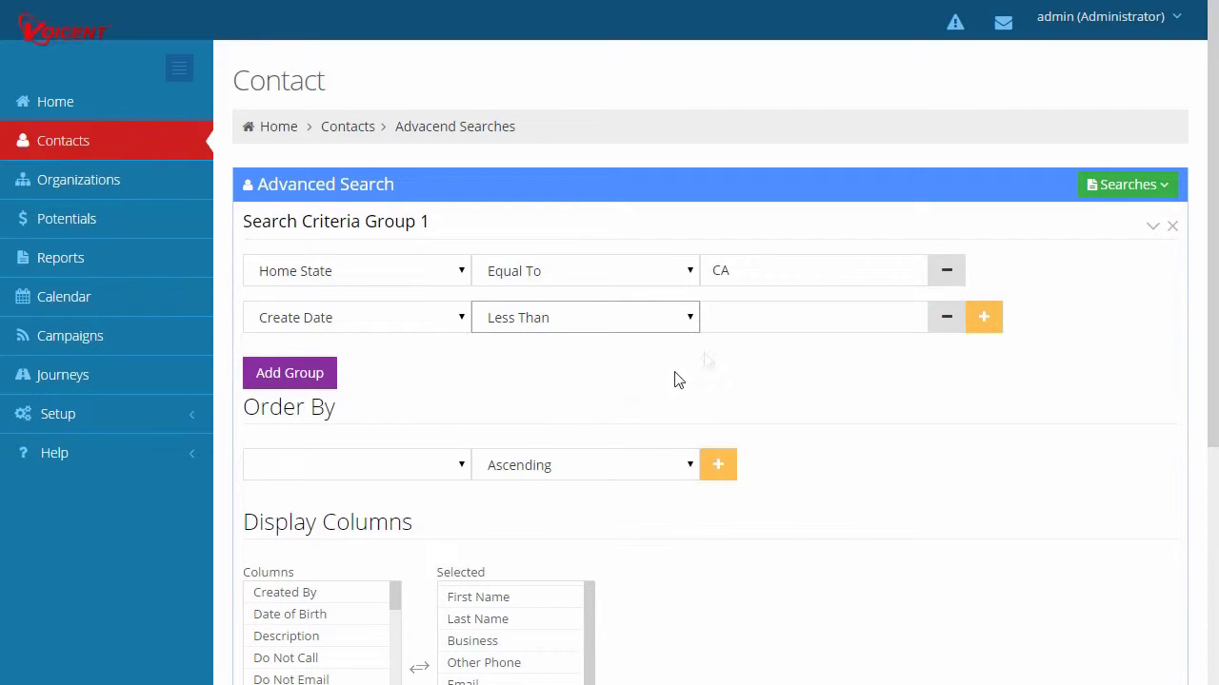
{"action": "left_click", "coordinate": [734, 327]}
{"action": "type", "text": "30 days"}
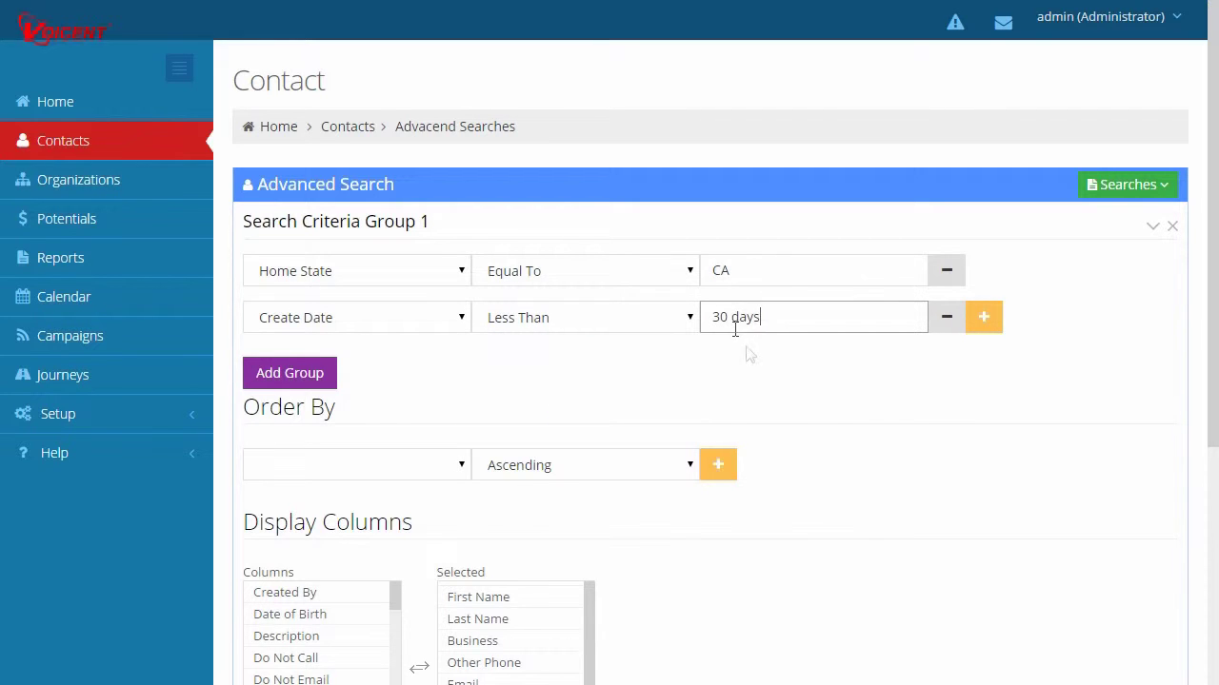
{"action": "left_click", "coordinate": [796, 412]}
Save the search with the name 'California Leads This Month'
{"action": "scroll", "coordinate": [796, 412], "scroll_direction": "down", "scroll_amount": 2}
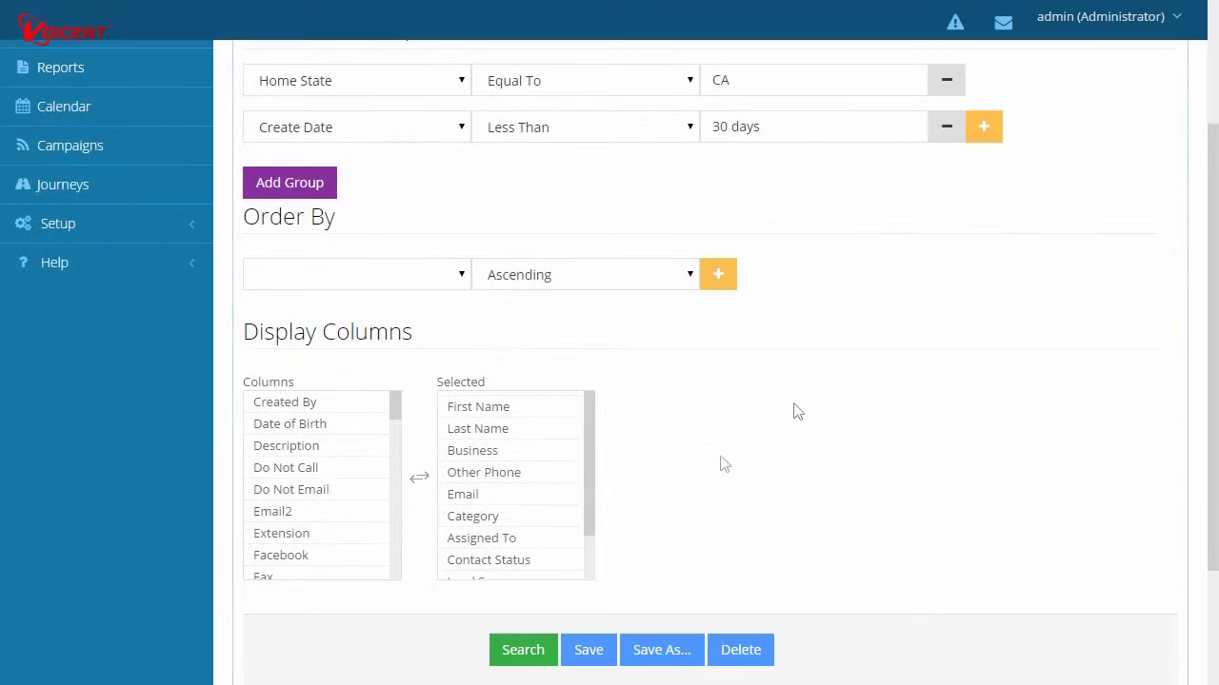
{"action": "left_click", "coordinate": [588, 663]}
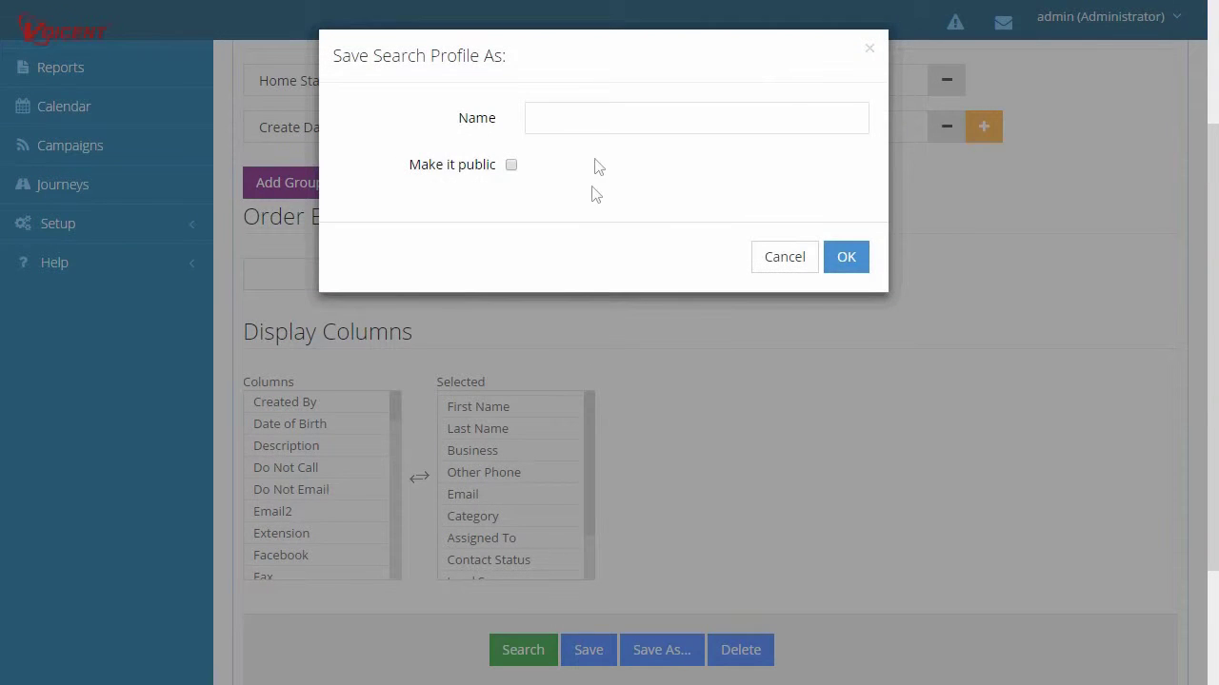
{"action": "left_click", "coordinate": [596, 117]}
{"action": "type", "text": "Ca"}
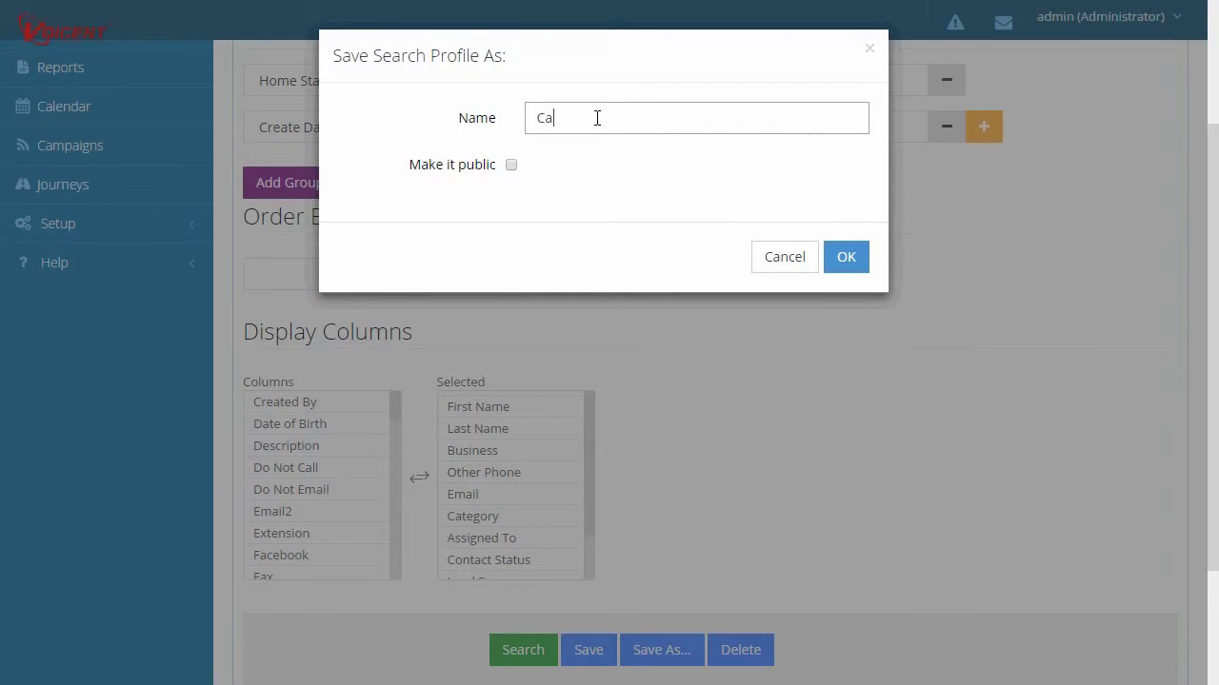
{"action": "type", "text": "lifornia Leads This Month"}
{"action": "left_click", "coordinate": [845, 257]}
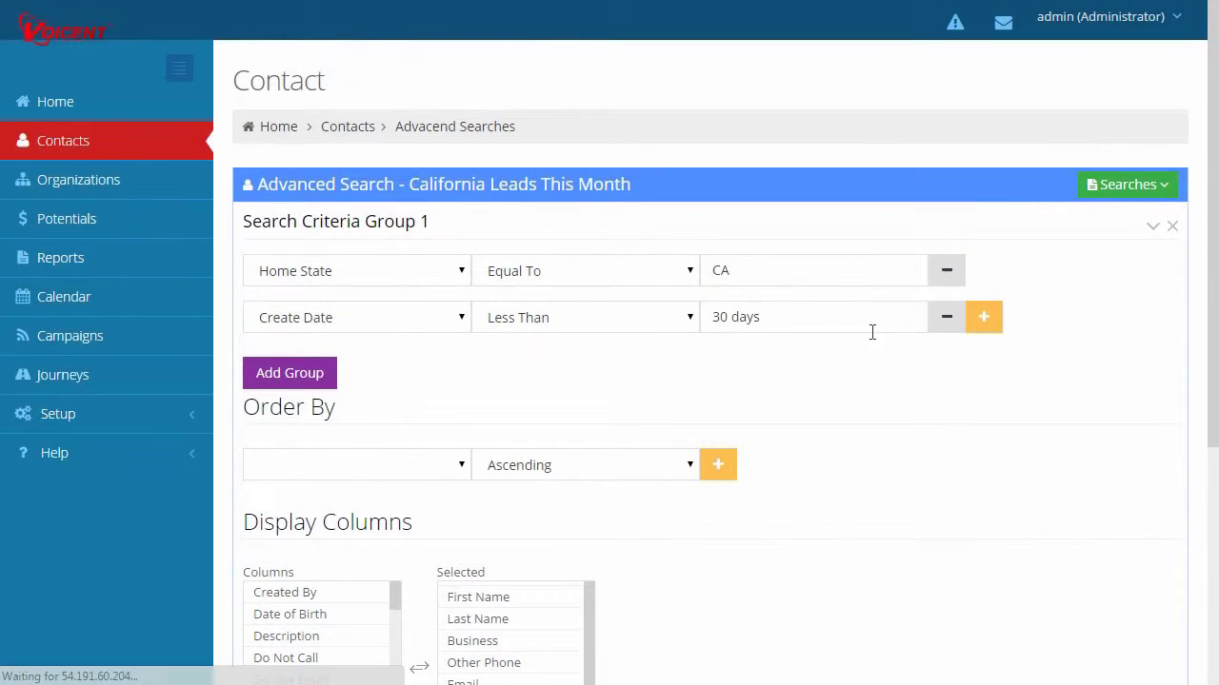
{"action": "scroll", "coordinate": [930, 462], "scroll_direction": "down", "scroll_amount": 3}
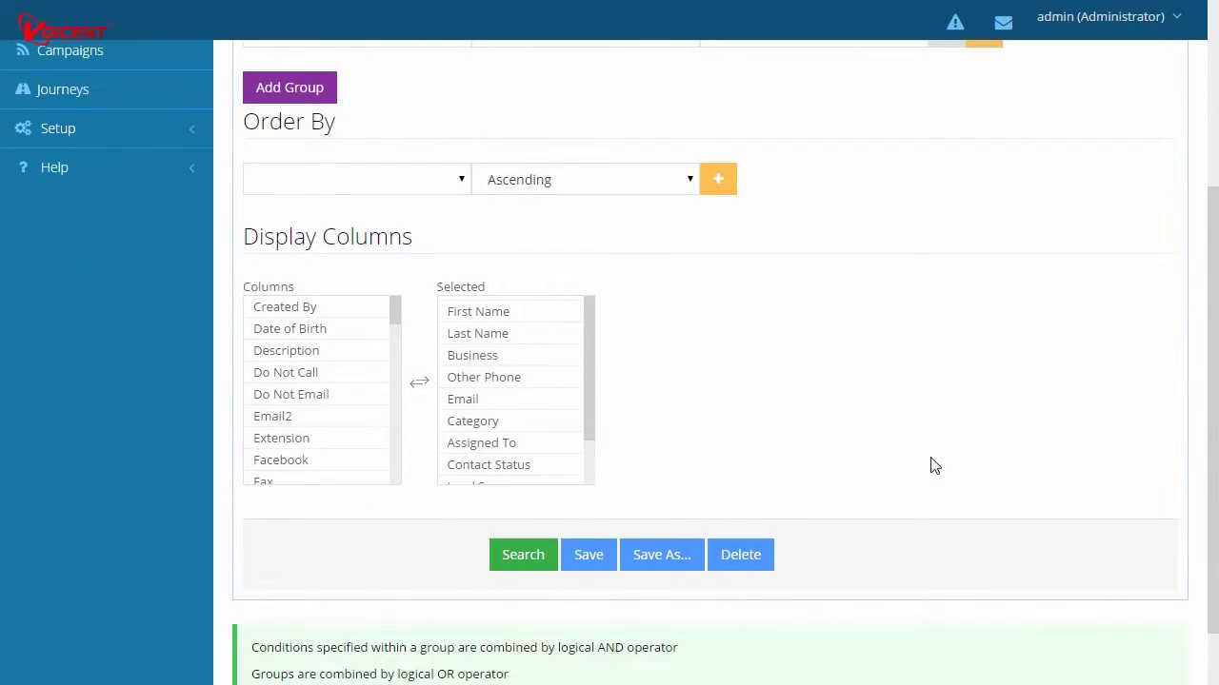
Run the search, confirm 458 matching contacts, then go to the Campaigns page
{"action": "left_click", "coordinate": [529, 557]}
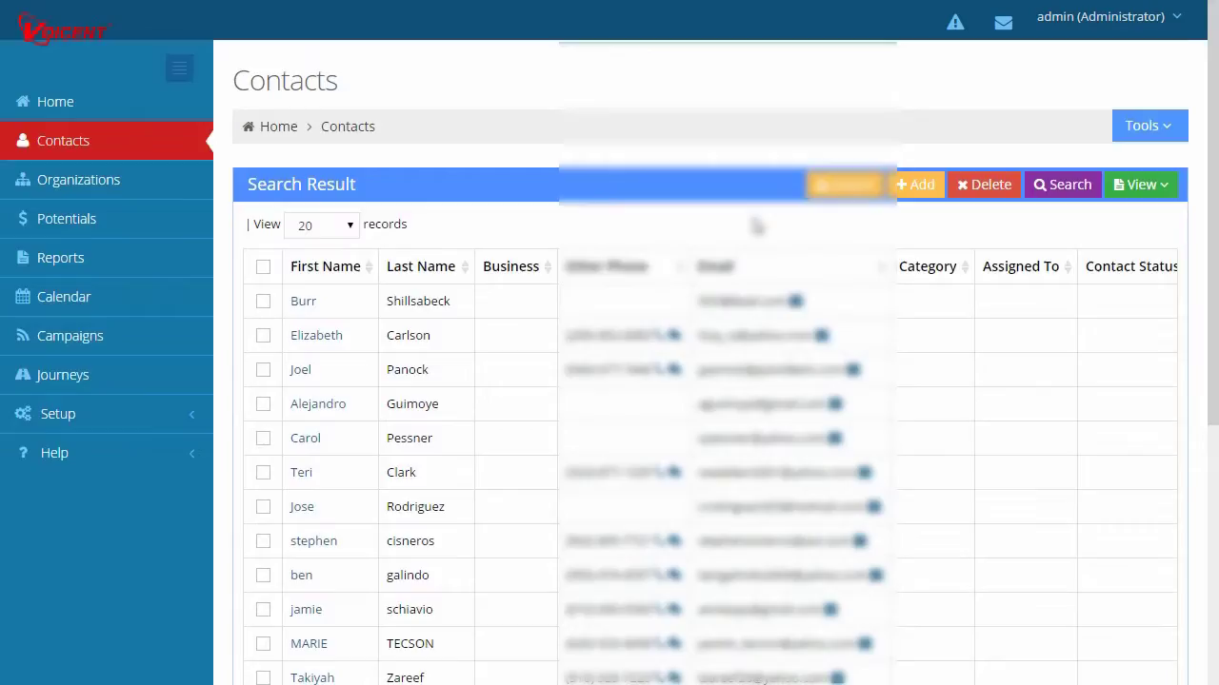
{"action": "scroll", "coordinate": [757, 226], "scroll_direction": "down", "scroll_amount": 5}
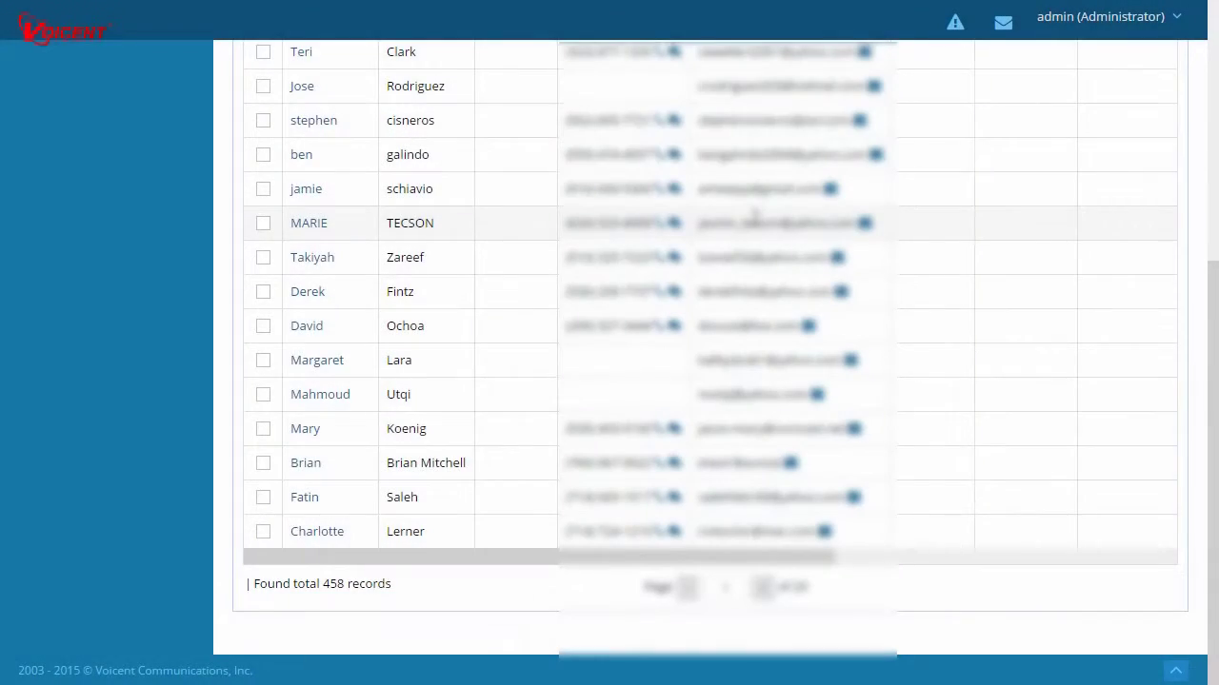
{"action": "scroll", "coordinate": [755, 219], "scroll_direction": "up", "scroll_amount": 5}
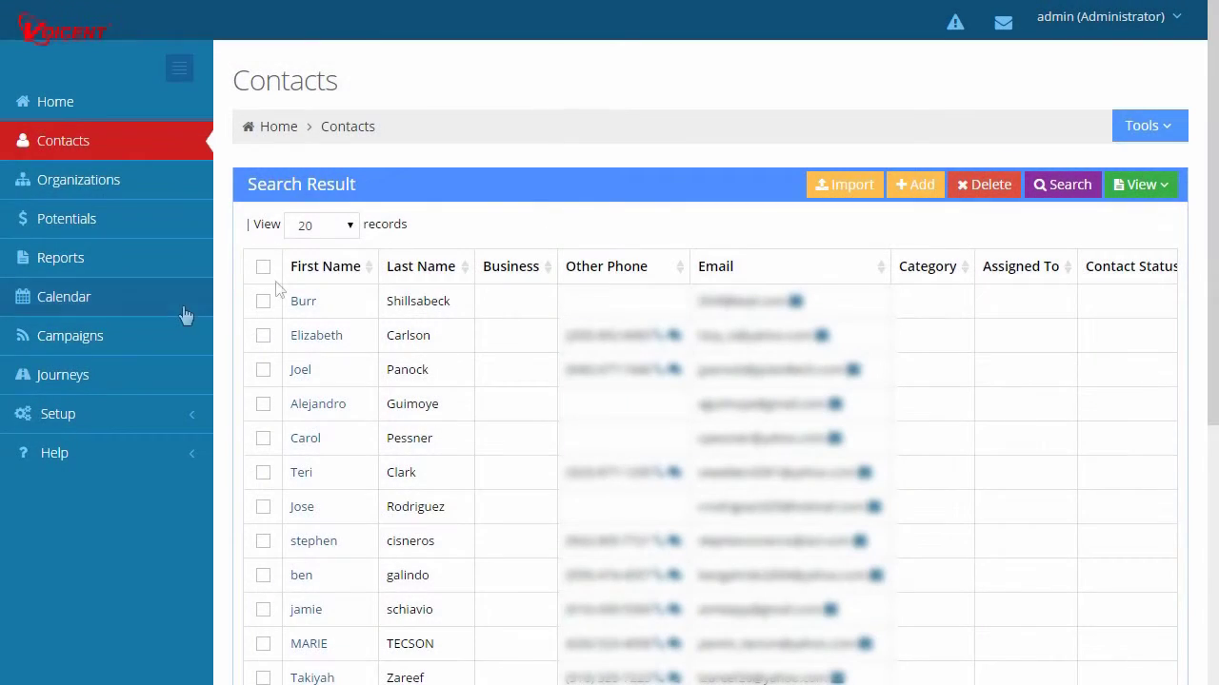
{"action": "left_click", "coordinate": [141, 339]}
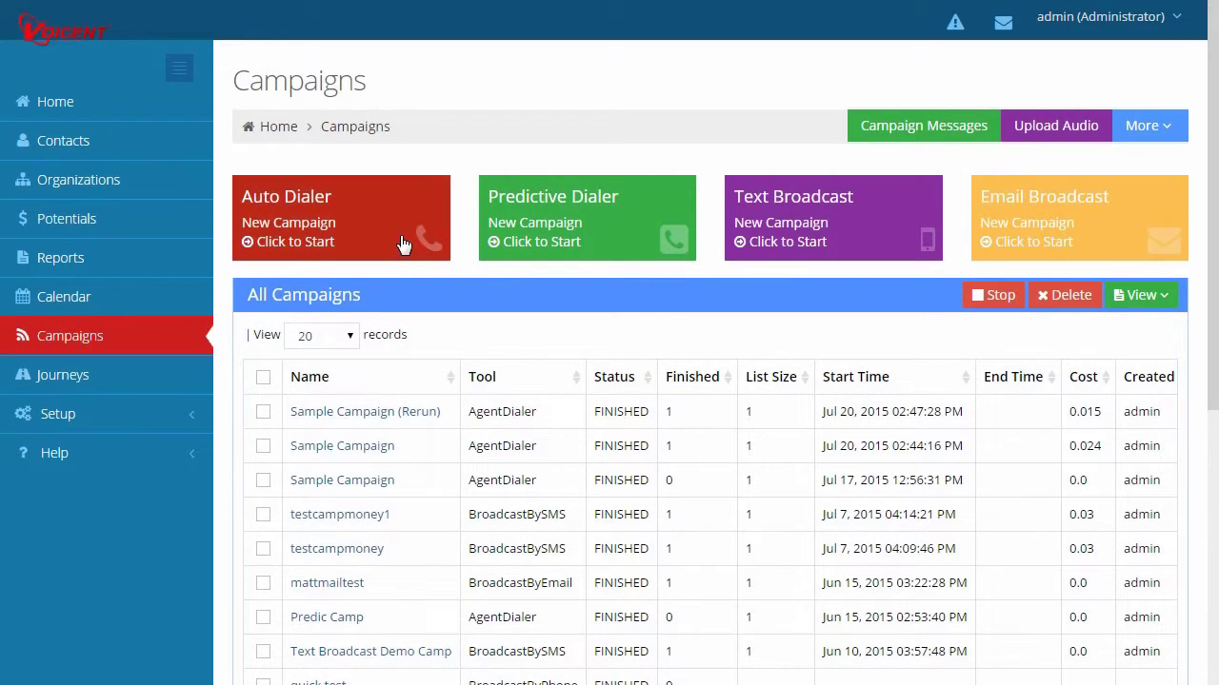
Browse the Auto Dialer wizard's contact lists, then return to the Contacts page
{"action": "left_click", "coordinate": [395, 231]}
{"action": "scroll", "coordinate": [832, 562], "scroll_direction": "down", "scroll_amount": 2}
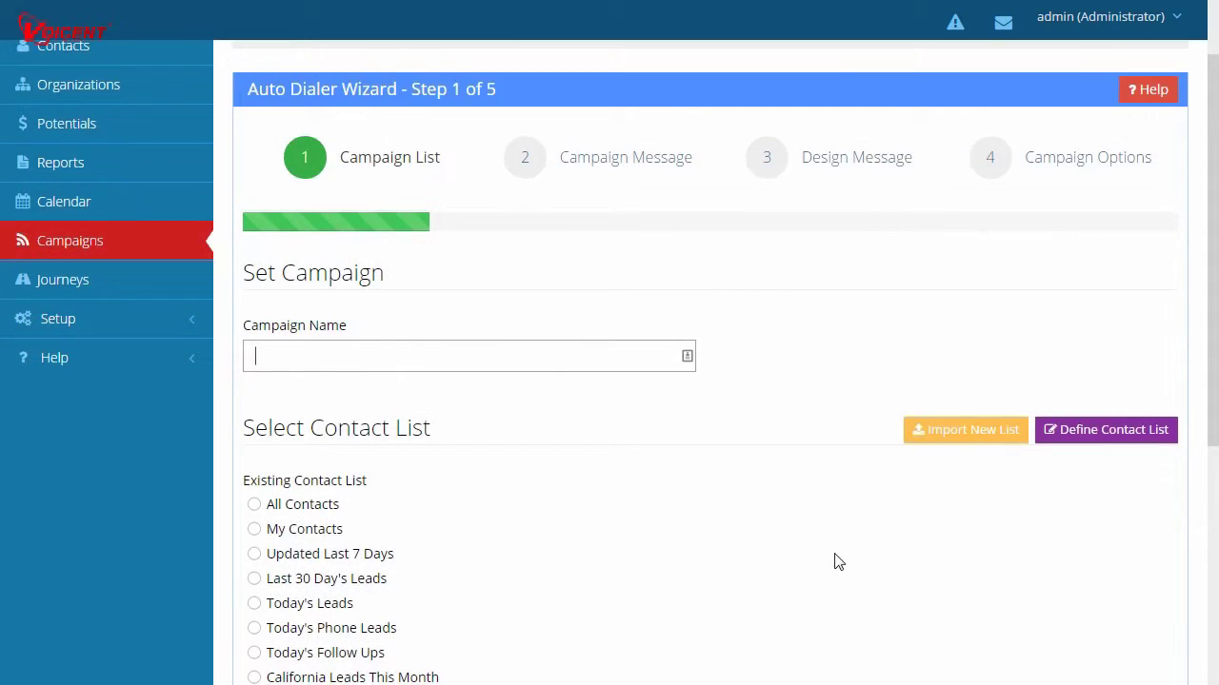
{"action": "scroll", "coordinate": [834, 562], "scroll_direction": "down", "scroll_amount": 1}
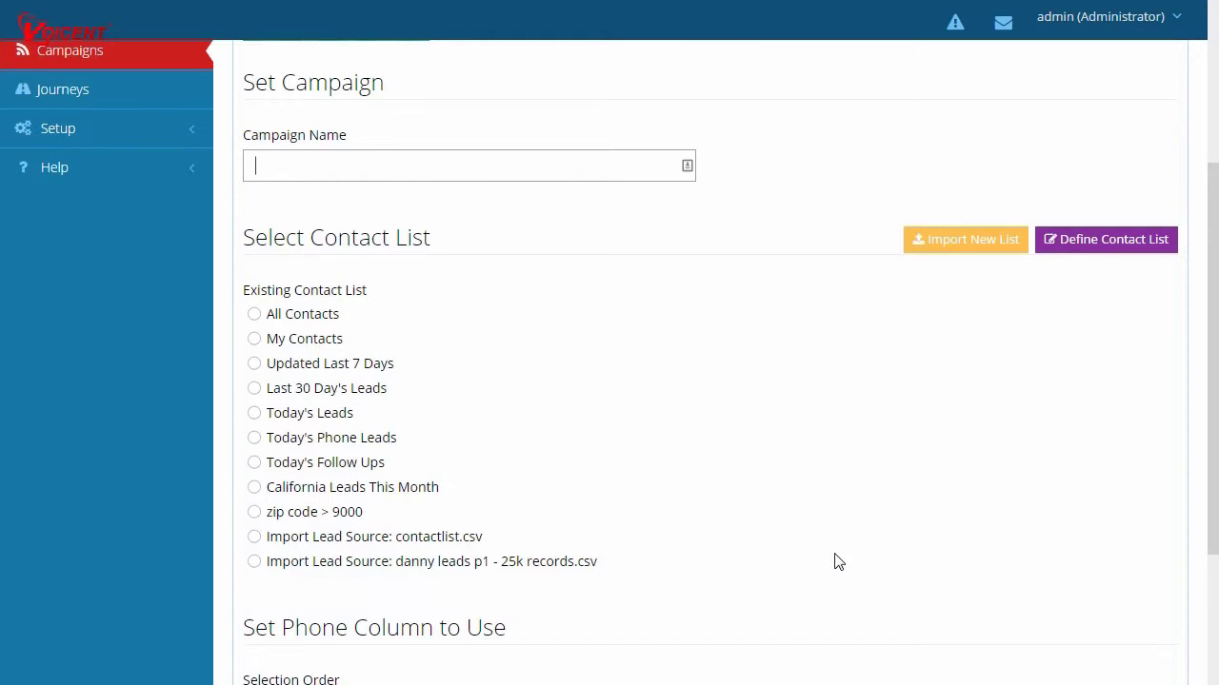
{"action": "scroll", "coordinate": [834, 561], "scroll_direction": "up", "scroll_amount": 3}
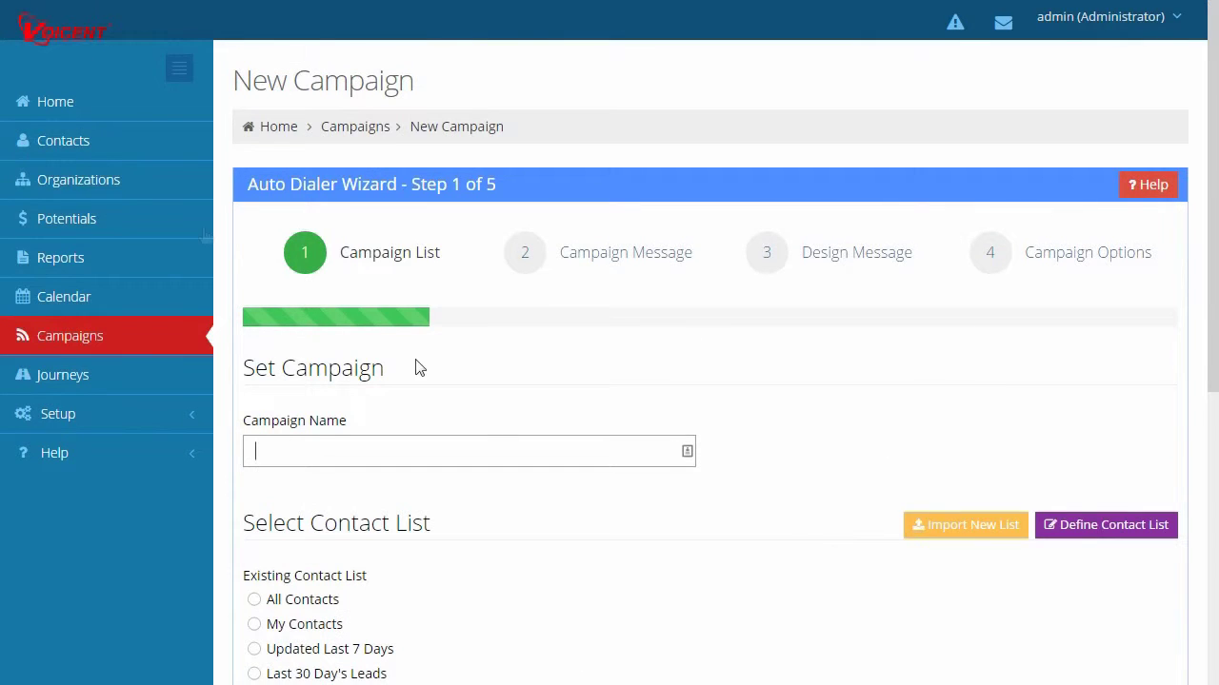
{"action": "left_click", "coordinate": [110, 153]}
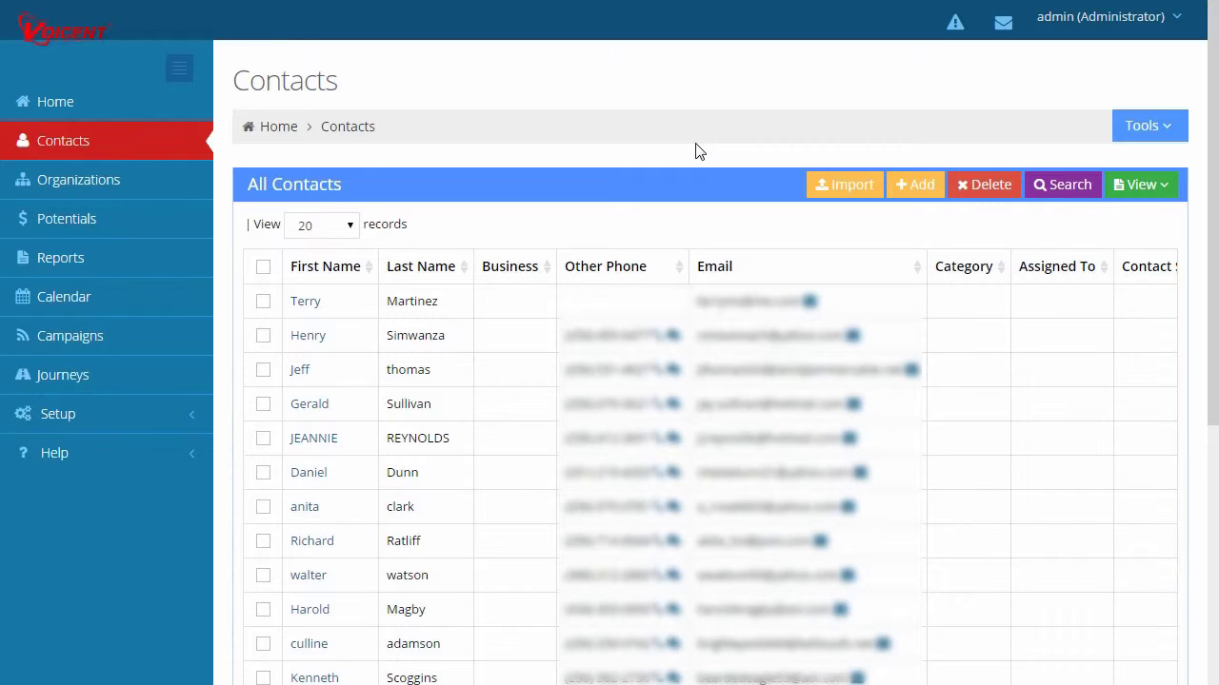
Reopen the saved 'California Leads This Month' search for editing via Tools > Advanced Search
{"action": "left_click", "coordinate": [1150, 124]}
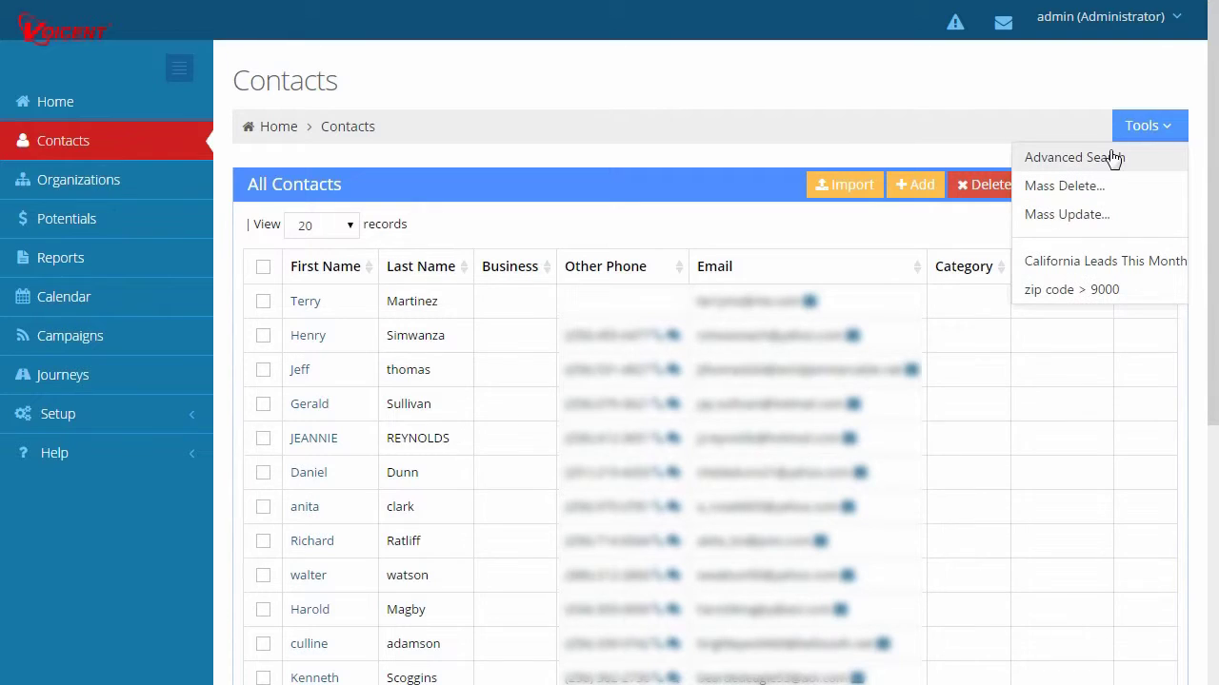
{"action": "left_click", "coordinate": [1114, 157]}
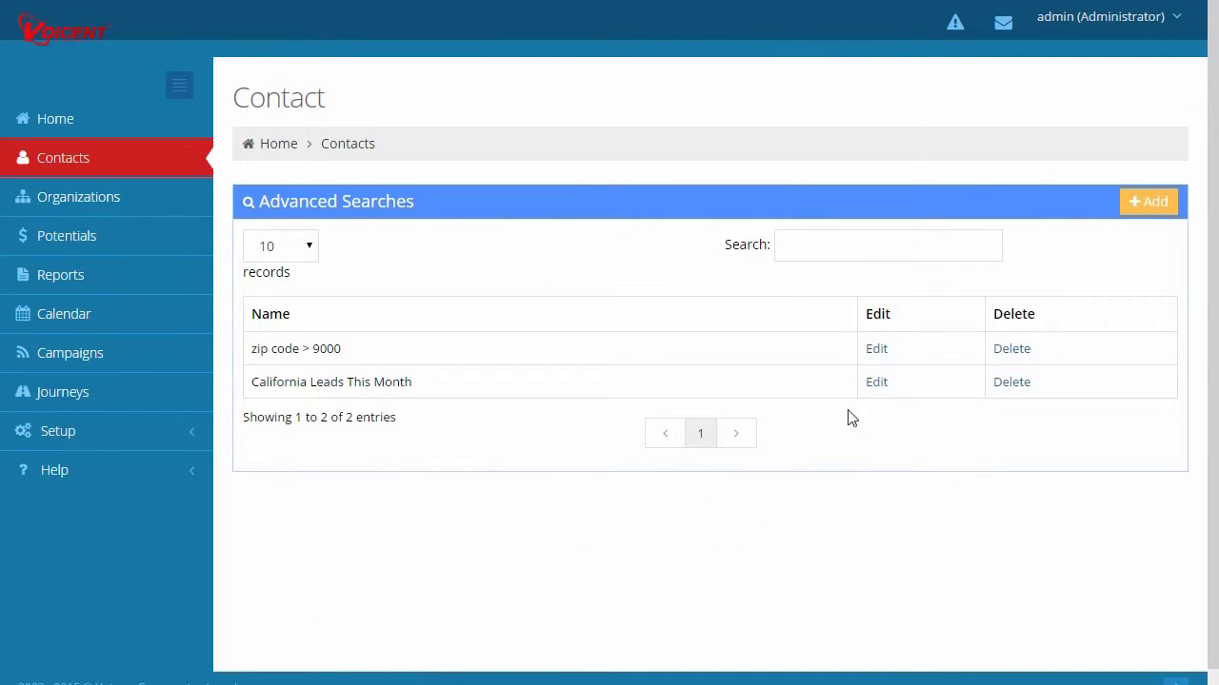
{"action": "left_click", "coordinate": [876, 385]}
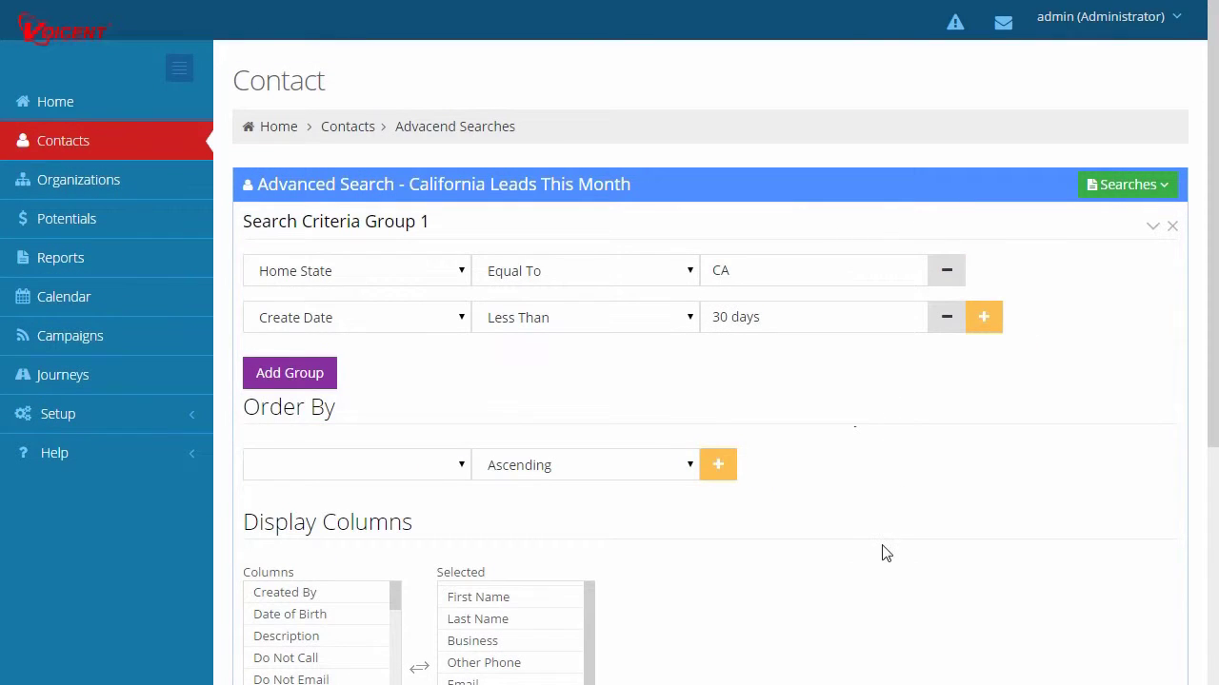
Add a second criteria group with Home State Equal To NV
{"action": "left_click", "coordinate": [295, 374]}
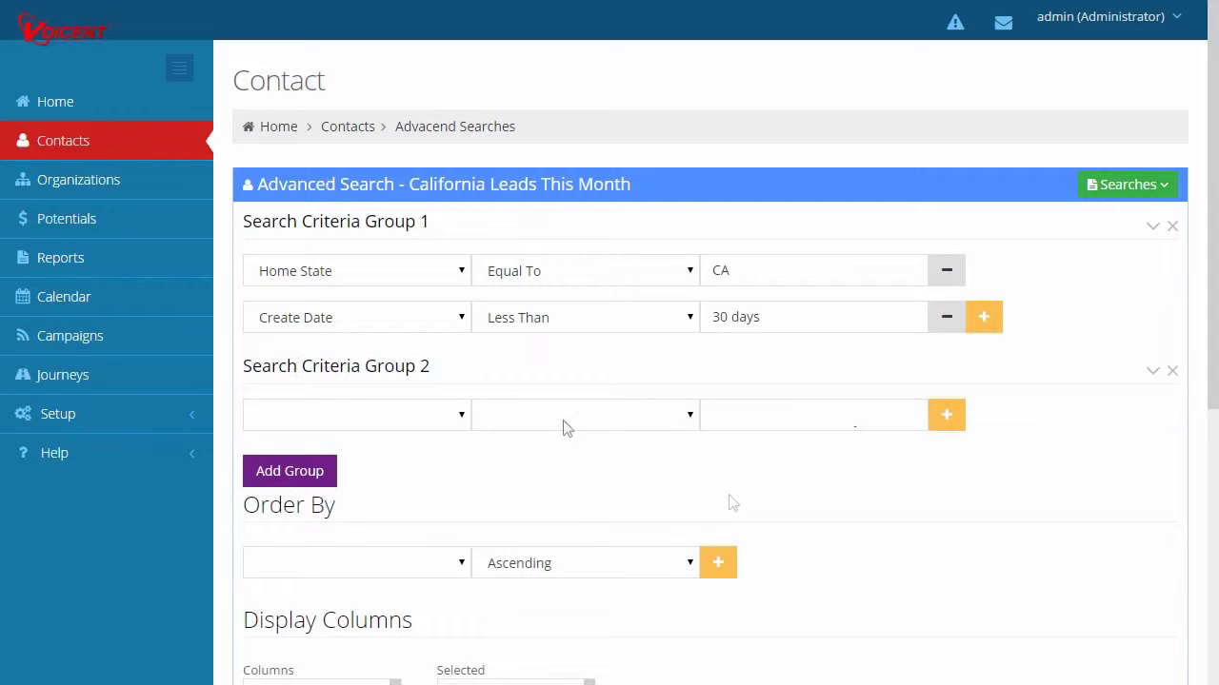
{"action": "left_click", "coordinate": [341, 420]}
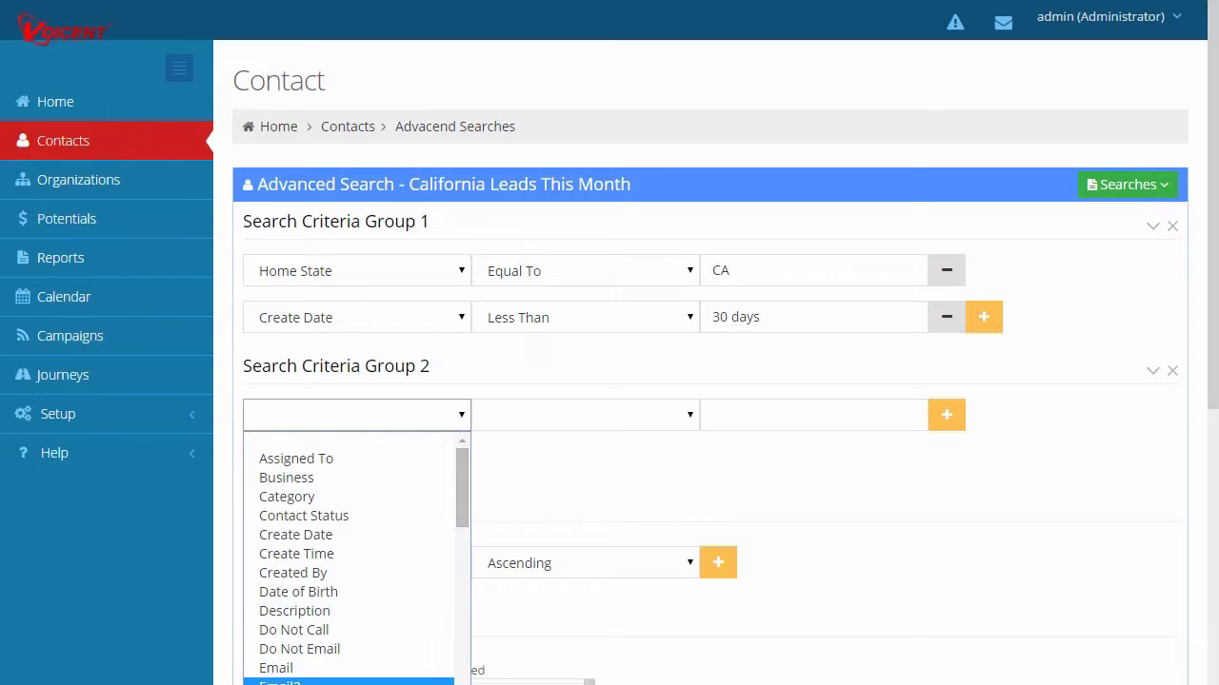
{"action": "scroll", "coordinate": [358, 628], "scroll_direction": "down", "scroll_amount": 3}
{"action": "scroll", "coordinate": [355, 621], "scroll_direction": "down", "scroll_amount": 3}
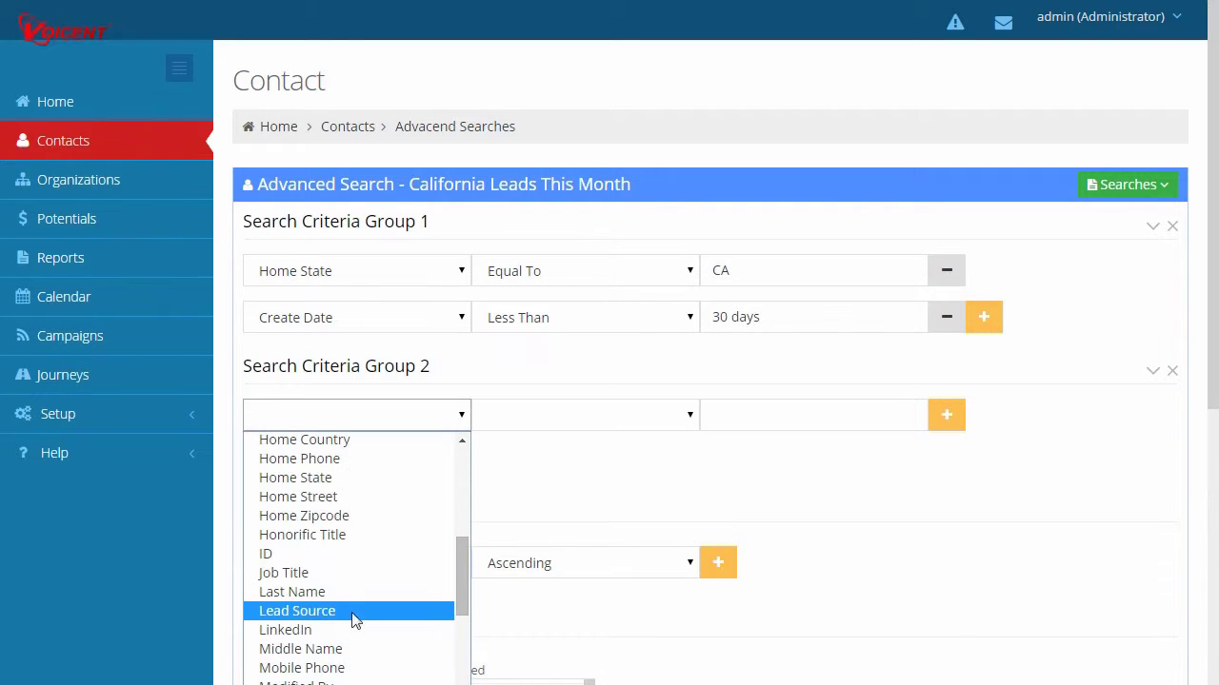
{"action": "left_click", "coordinate": [383, 479]}
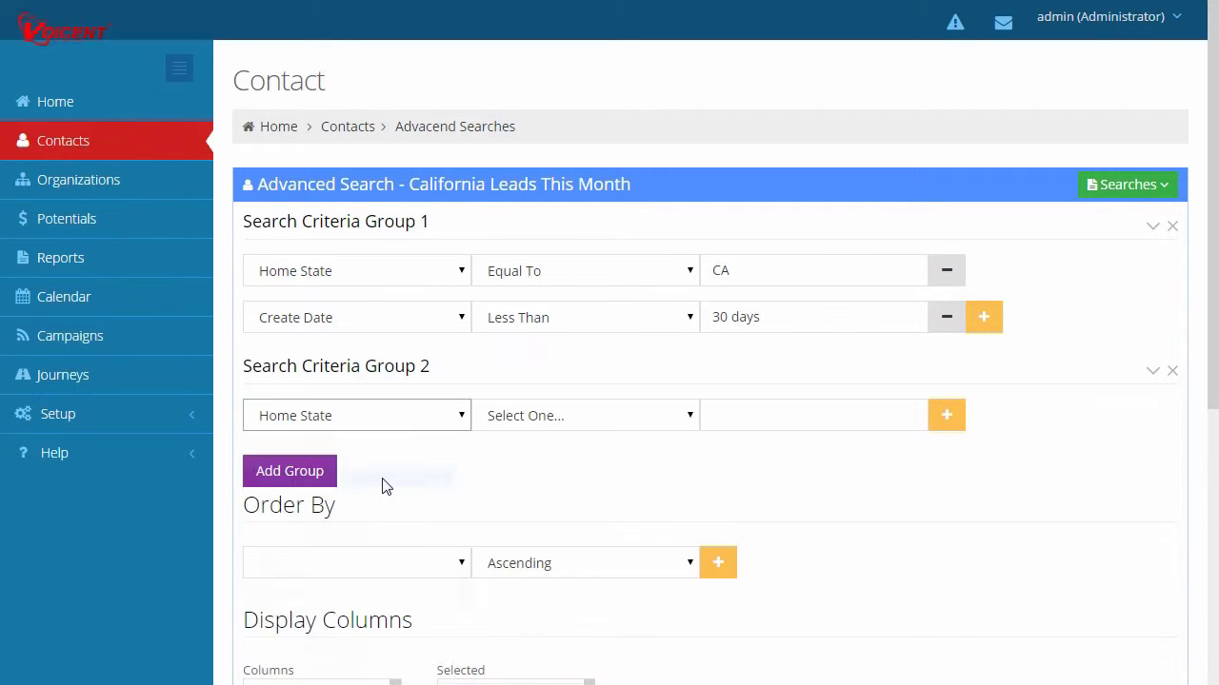
{"action": "left_click", "coordinate": [569, 425]}
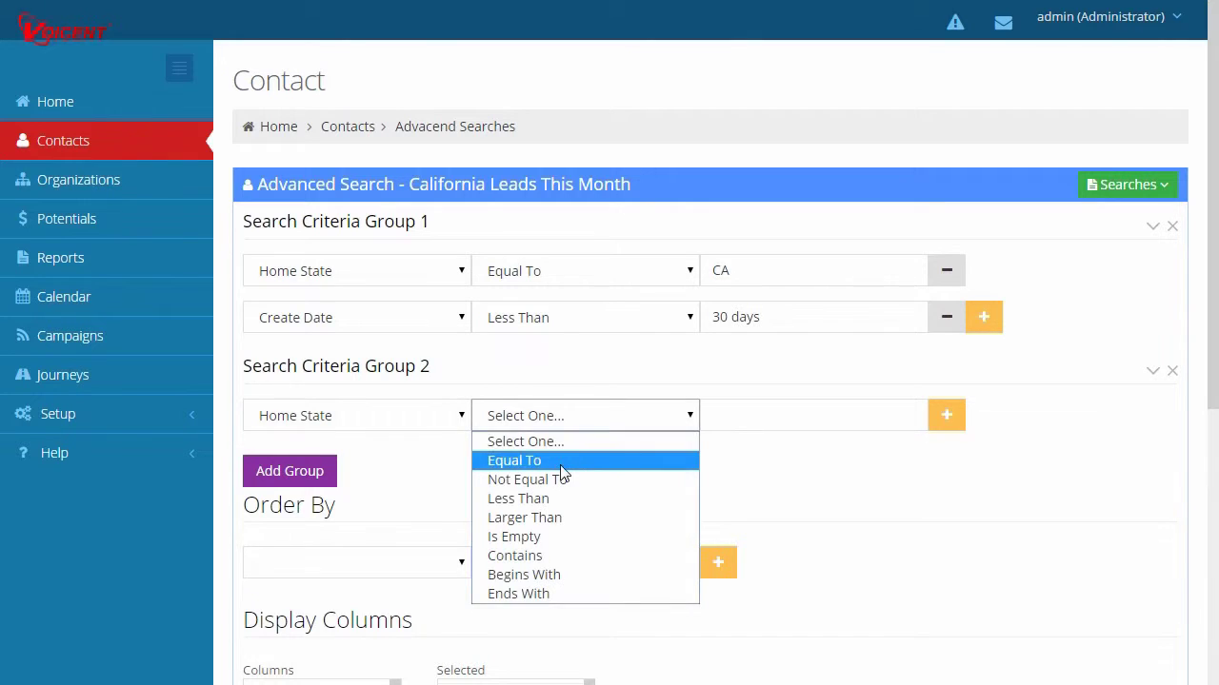
{"action": "left_click", "coordinate": [562, 463]}
{"action": "left_click", "coordinate": [765, 420]}
{"action": "type", "text": "NV"}
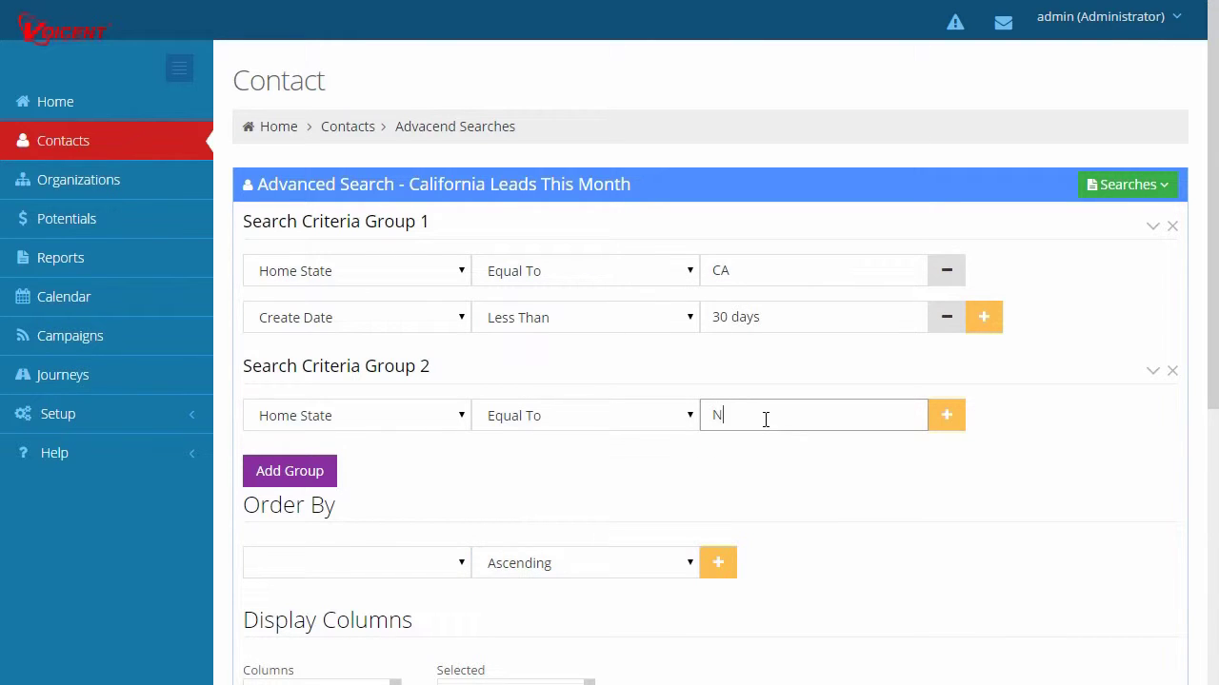
{"action": "left_click", "coordinate": [909, 529]}
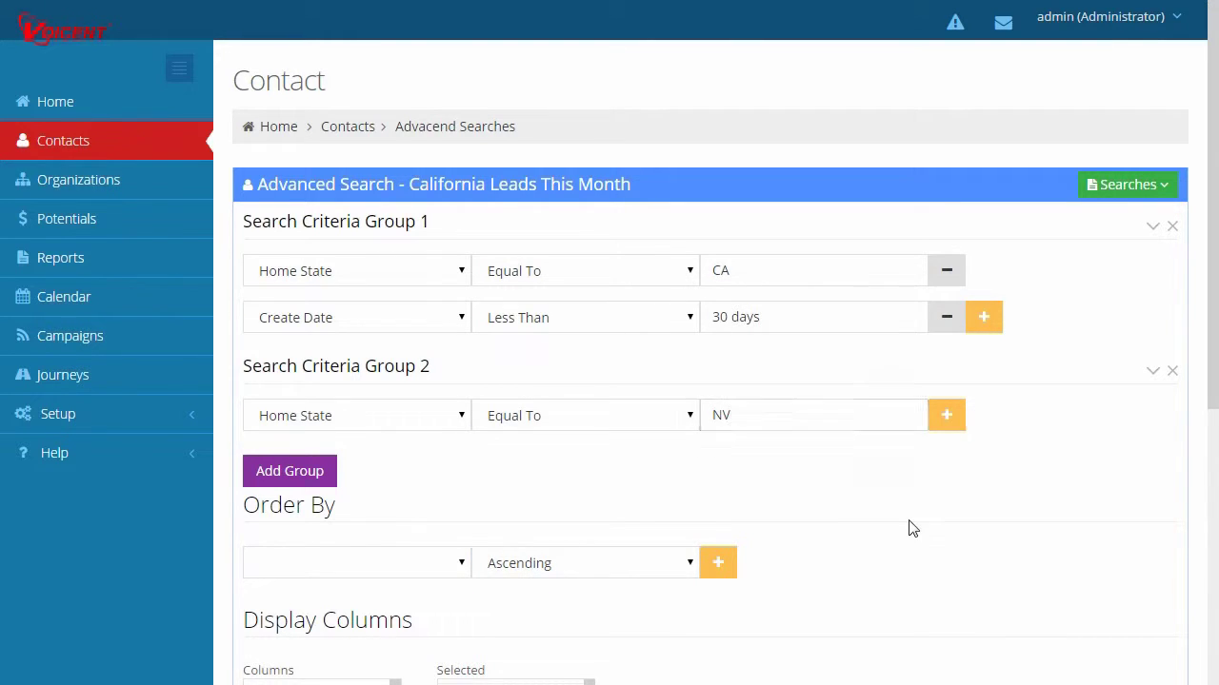
Add Create Date Less Than 30 days as group 2's second condition
{"action": "left_click", "coordinate": [960, 416]}
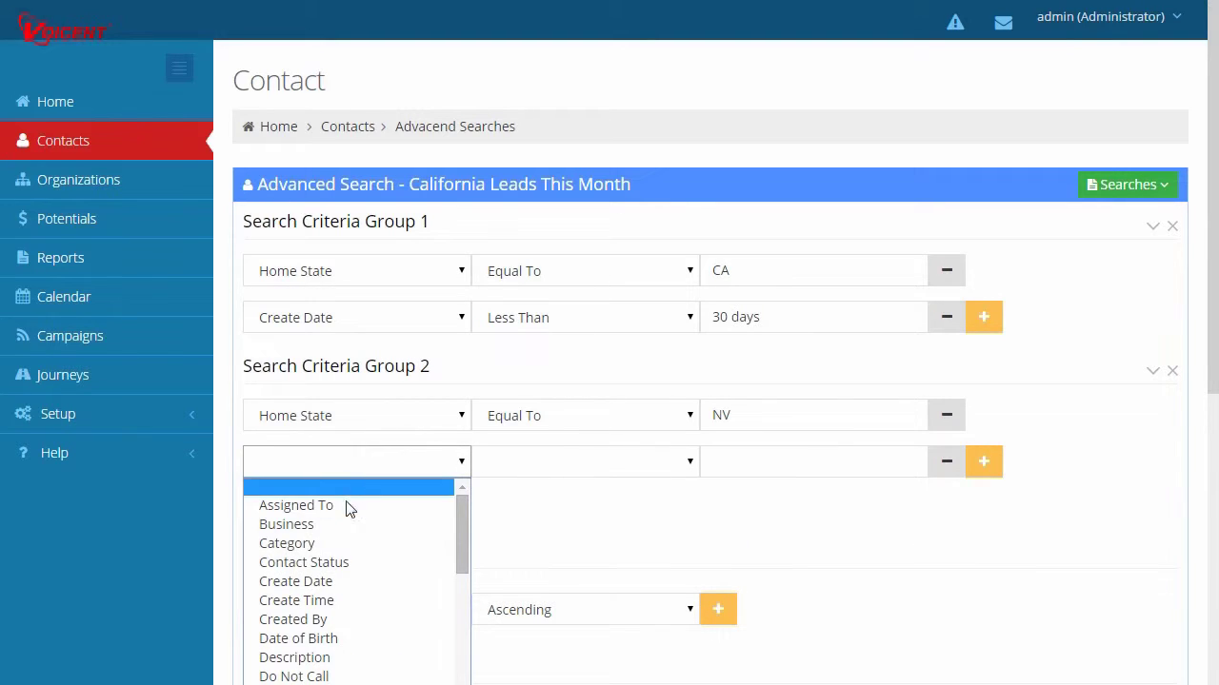
{"action": "left_click", "coordinate": [342, 582]}
{"action": "left_click", "coordinate": [514, 473]}
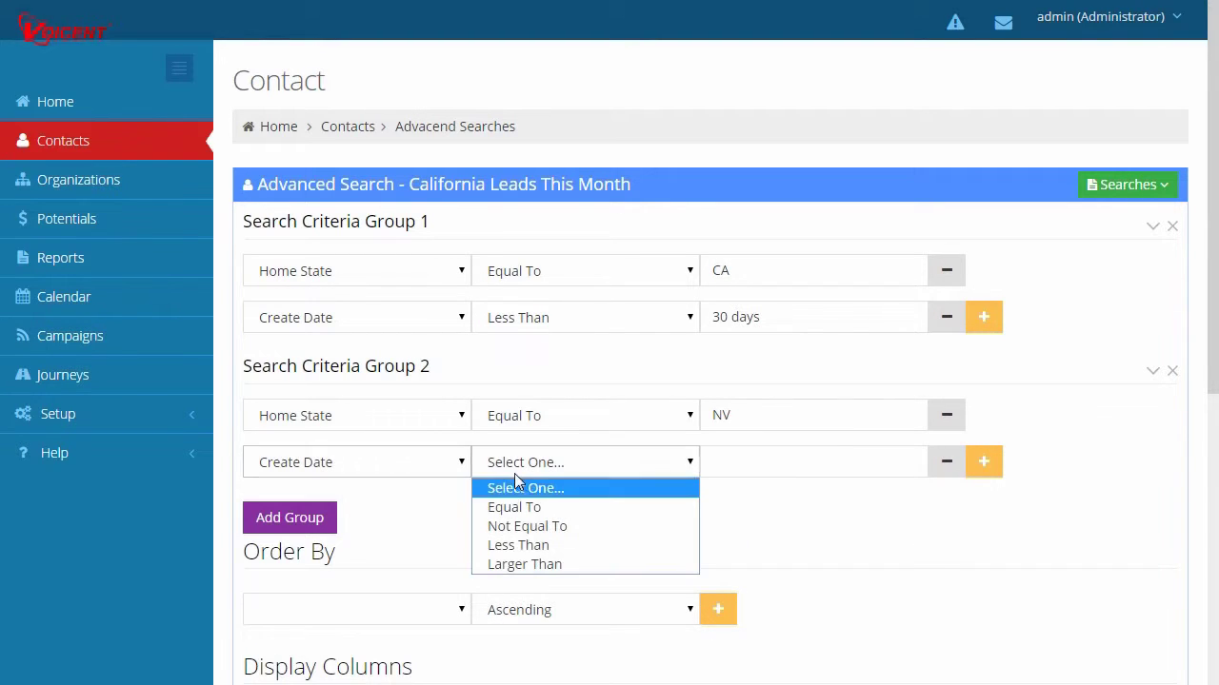
{"action": "left_click", "coordinate": [545, 547]}
{"action": "left_click", "coordinate": [738, 465]}
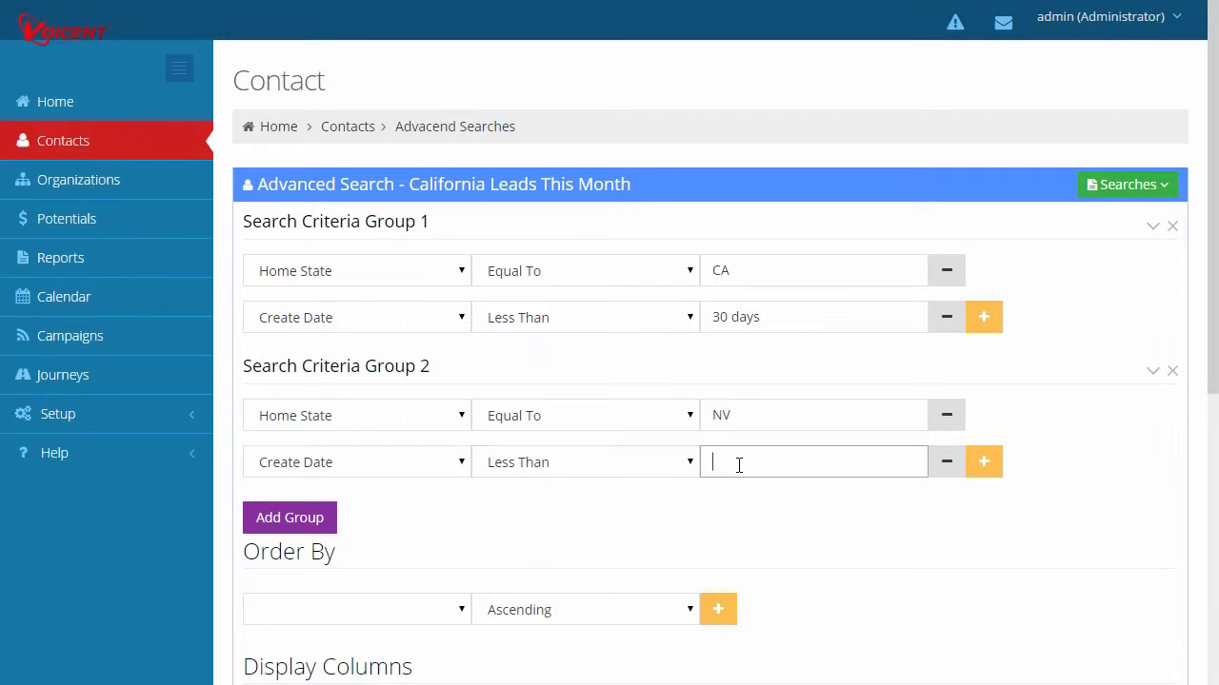
{"action": "type", "text": "30 days"}
{"action": "left_click", "coordinate": [767, 563]}
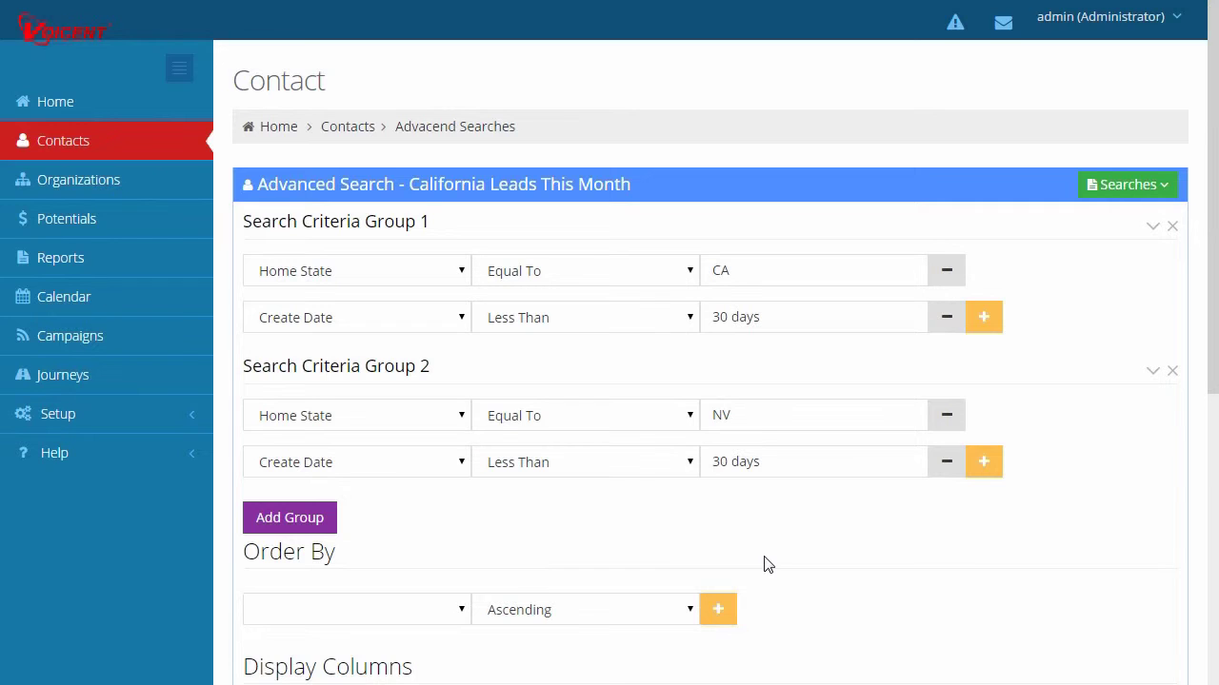
Save the search as 'CA & NV Leads This Month' and run it to list matches
{"action": "scroll", "coordinate": [767, 565], "scroll_direction": "down", "scroll_amount": 5}
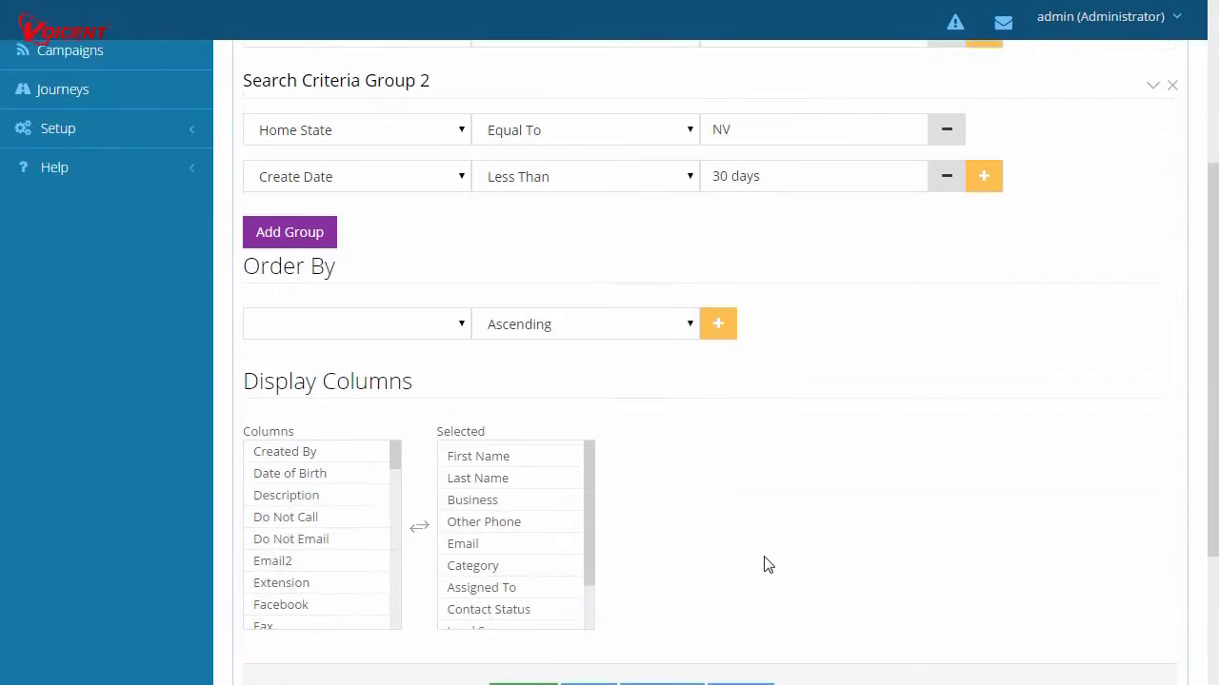
{"action": "left_click", "coordinate": [679, 515]}
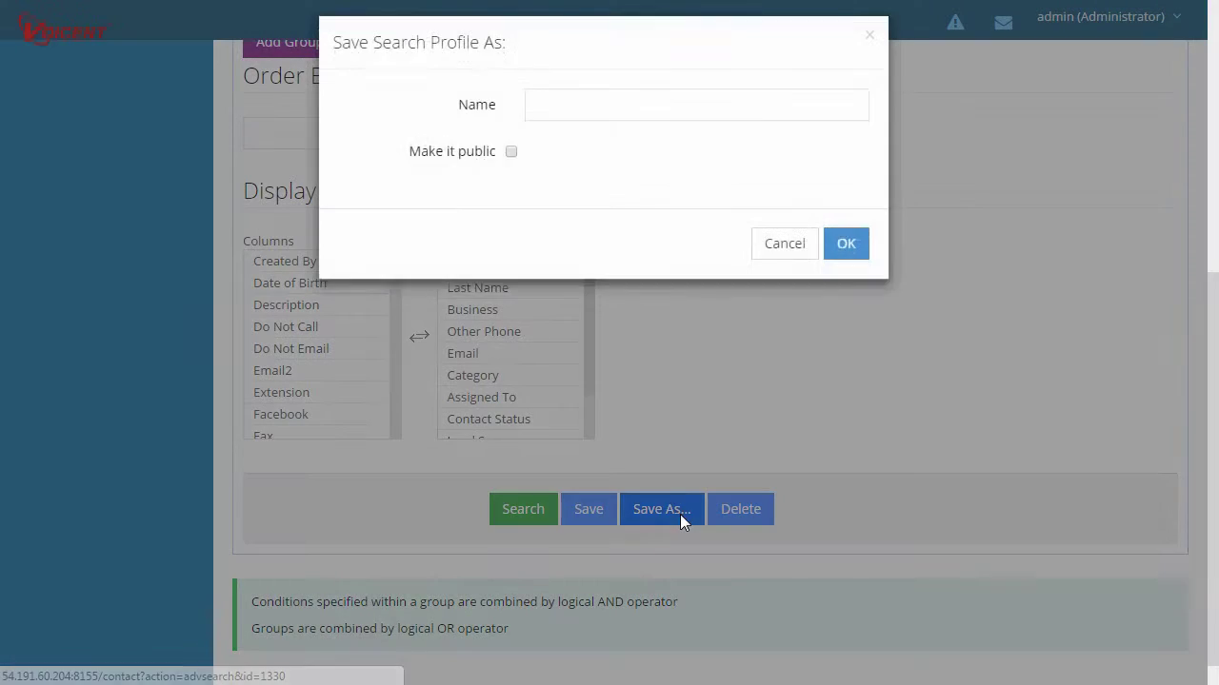
{"action": "left_click", "coordinate": [667, 121]}
{"action": "type", "text": "CA"}
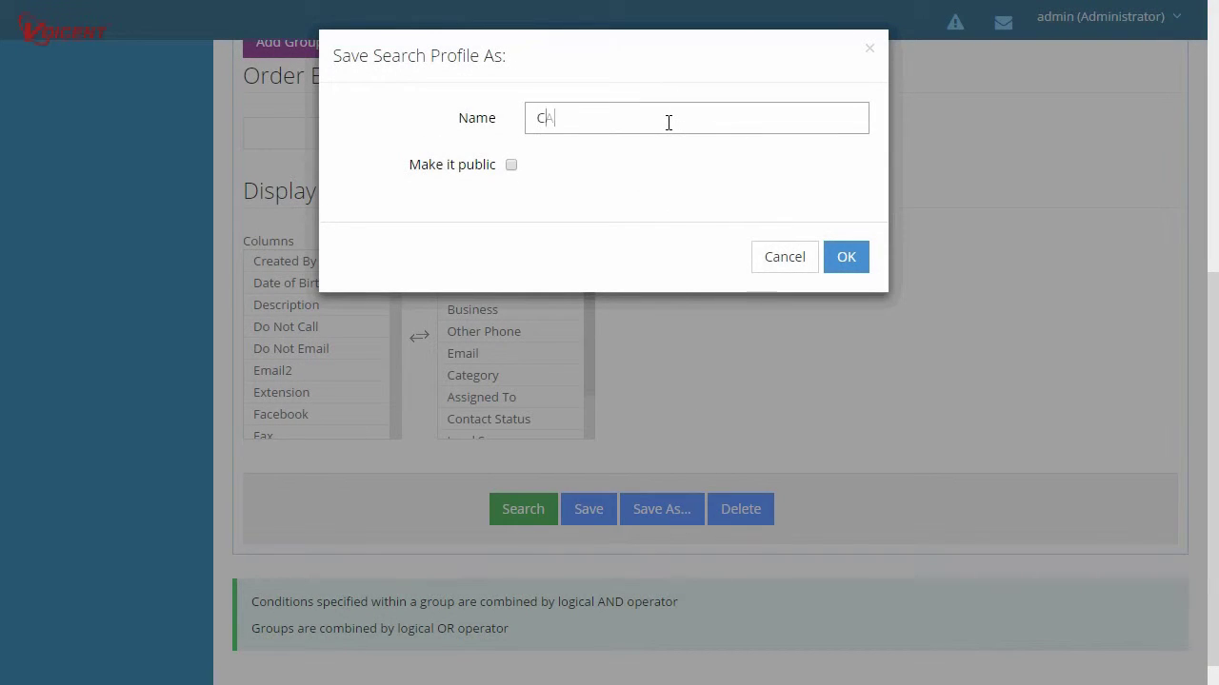
{"action": "type", "text": " & NV Leads"}
{"action": "type", "text": "is Month"}
{"action": "left_click", "coordinate": [847, 256]}
{"action": "scroll", "coordinate": [846, 257], "scroll_direction": "down", "scroll_amount": 5}
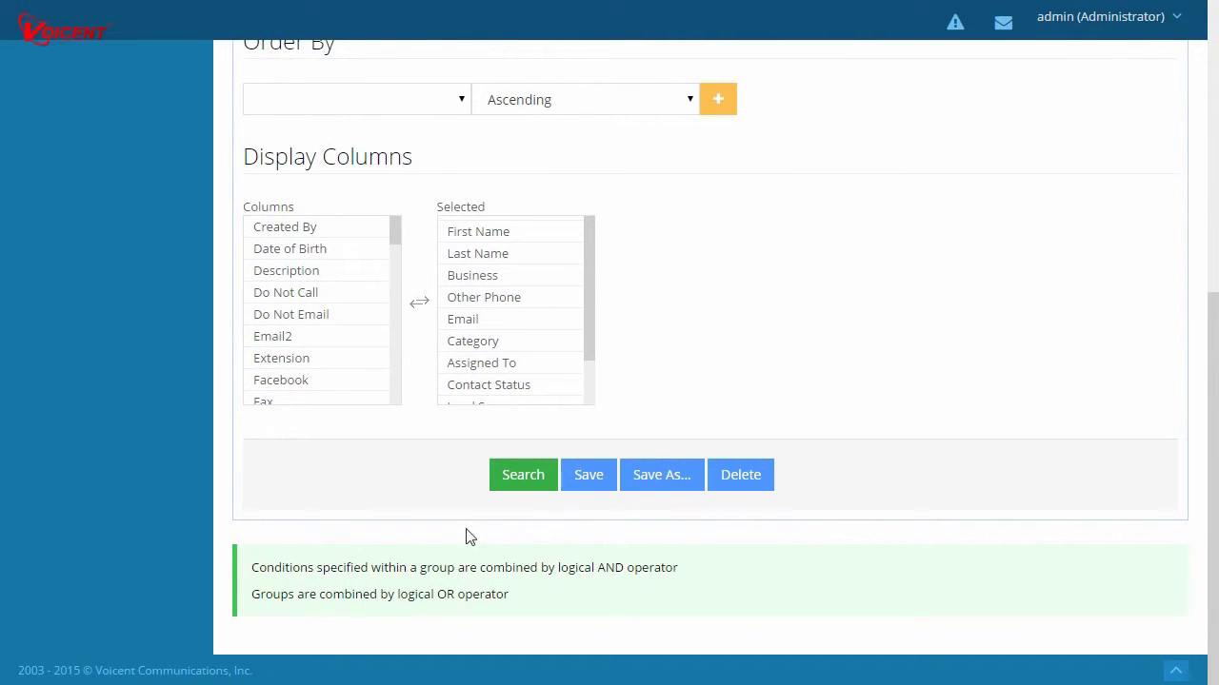
{"action": "left_click", "coordinate": [530, 489]}
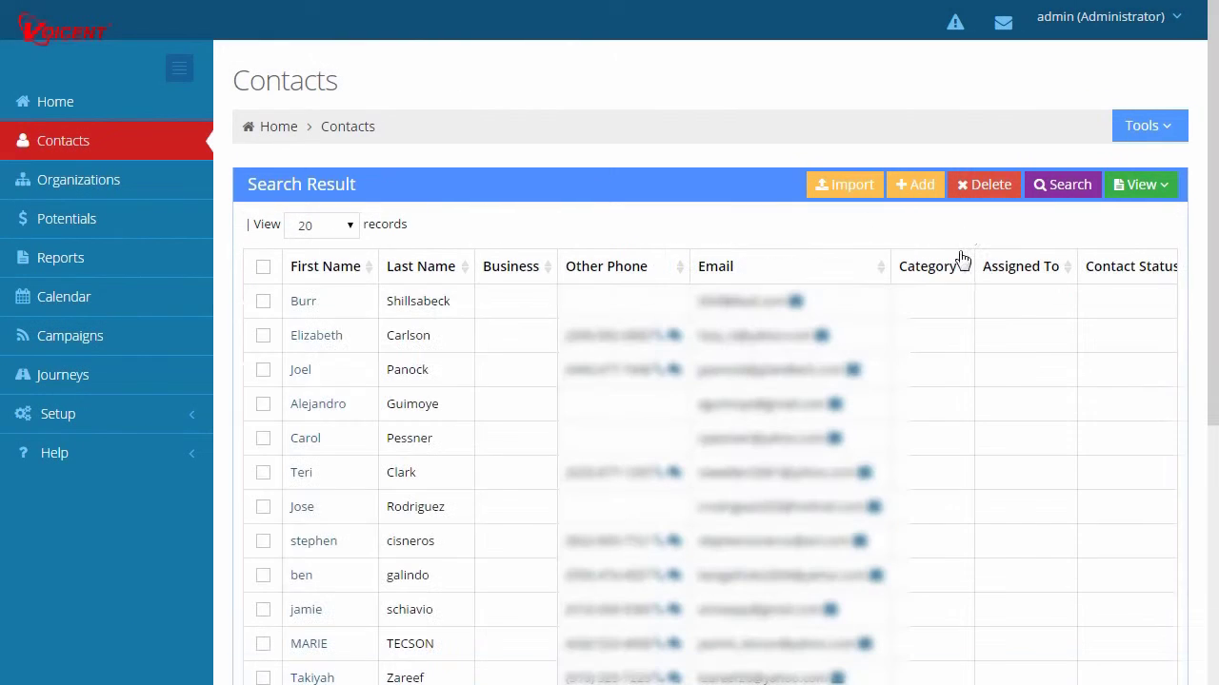